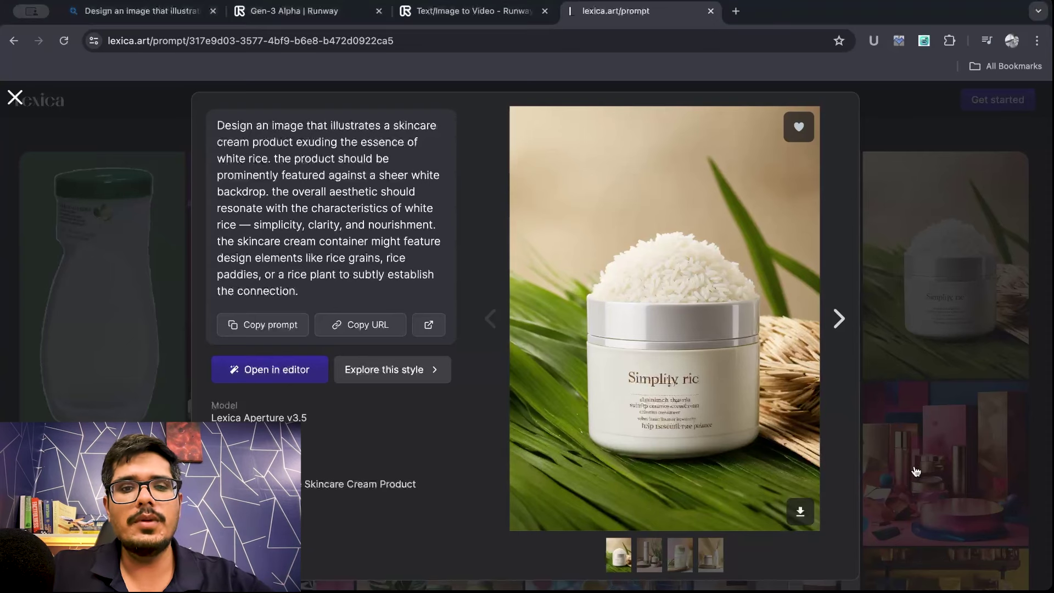
# - Open the Gen-3 Alpha video generator, check the model list, and keep Gen-3 Alpha selected
pyautogui.click(333, 21)
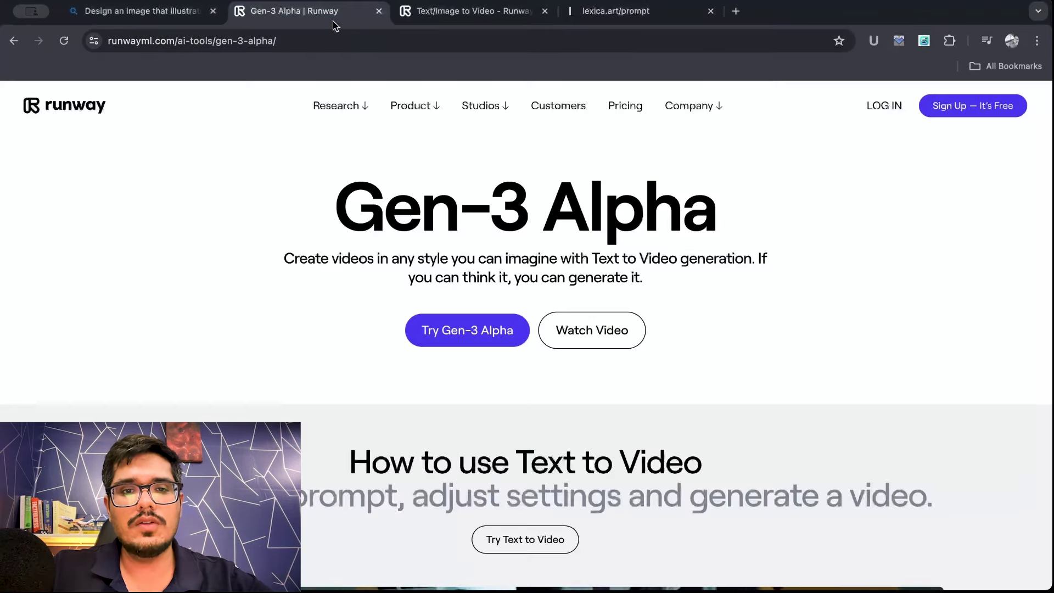
pyautogui.click(474, 13)
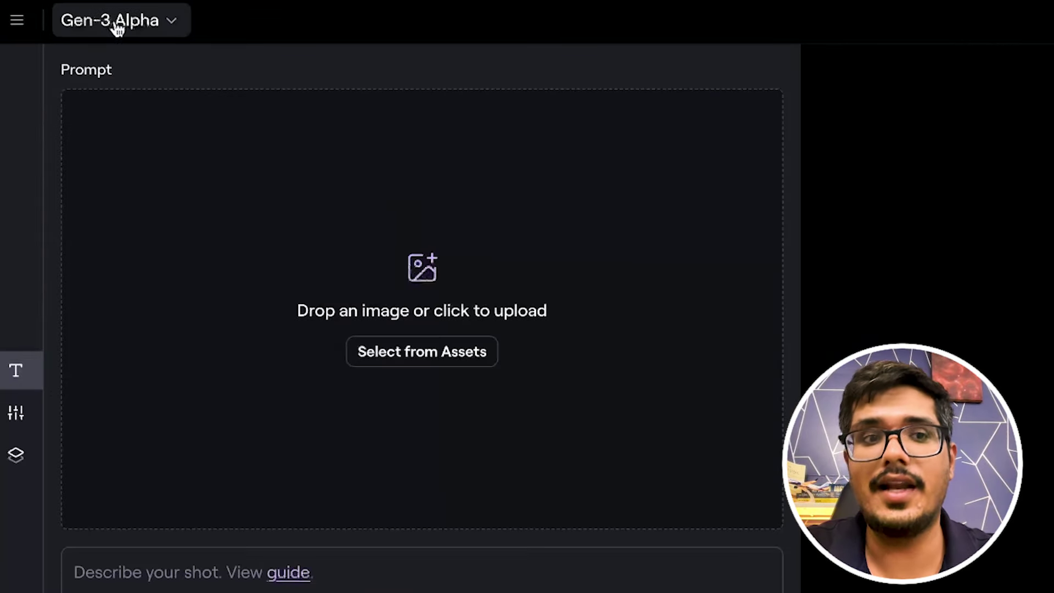
pyautogui.click(82, 91)
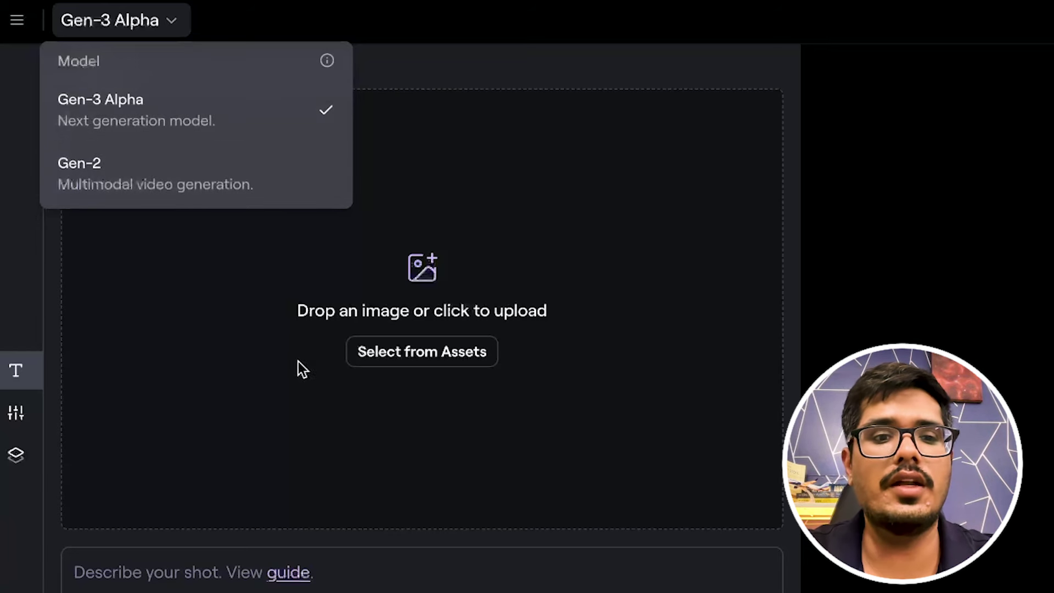
pyautogui.click(291, 401)
pyautogui.click(307, 582)
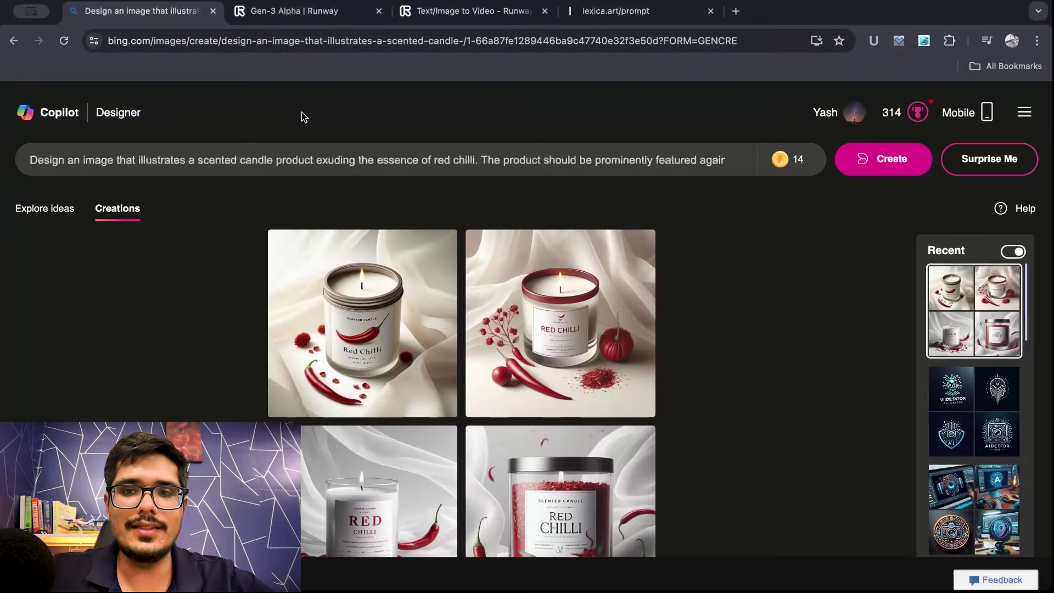
# - Download the first red-chilli candle image from Bing Designer and go back to Runway
pyautogui.scroll(-1, 315, 195)
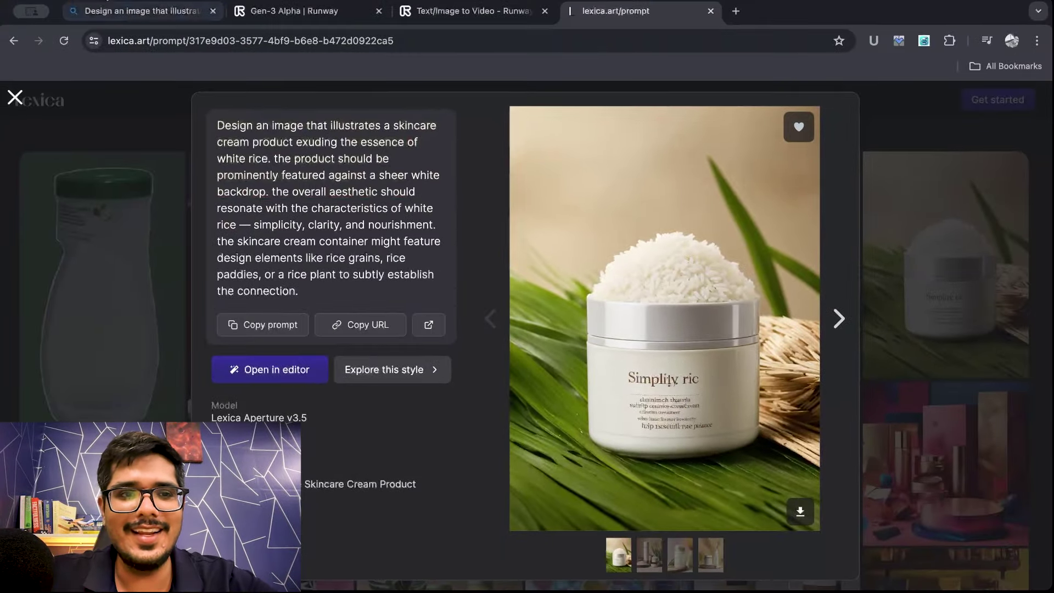
pyautogui.click(137, 11)
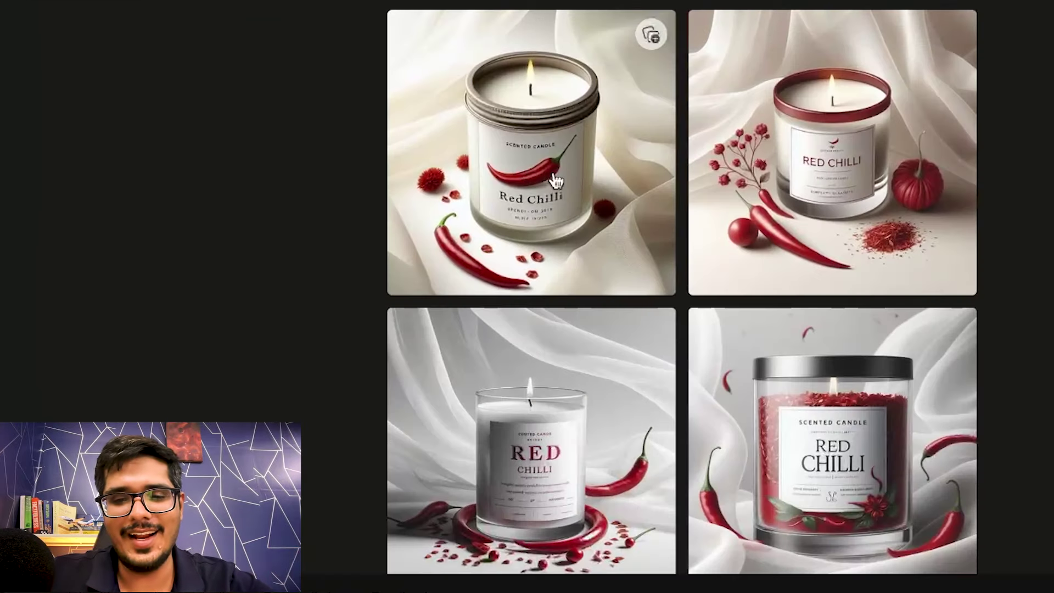
pyautogui.scroll(-1, 574, 165)
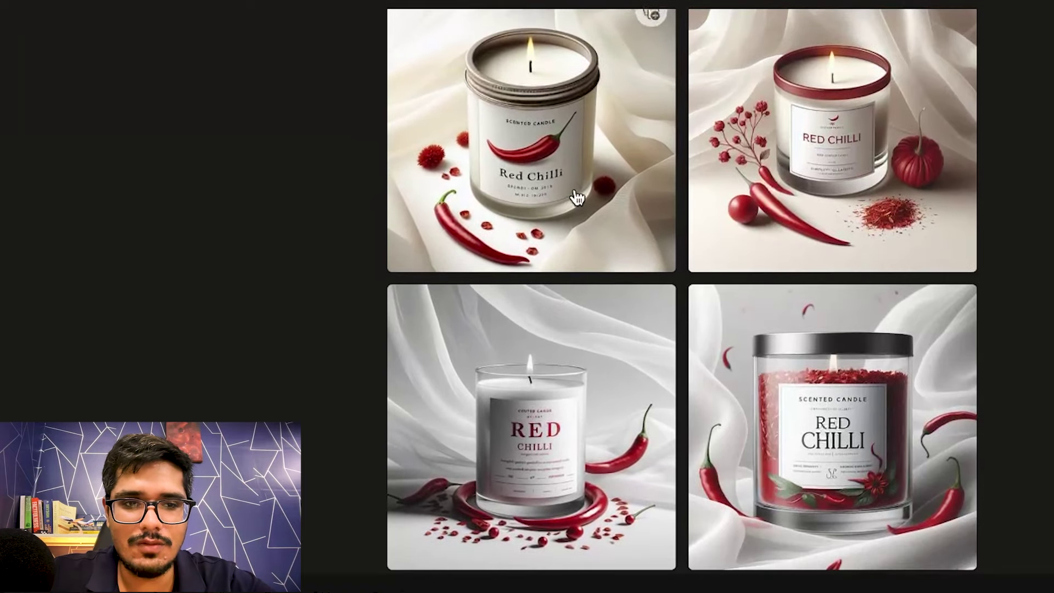
pyautogui.click(576, 198)
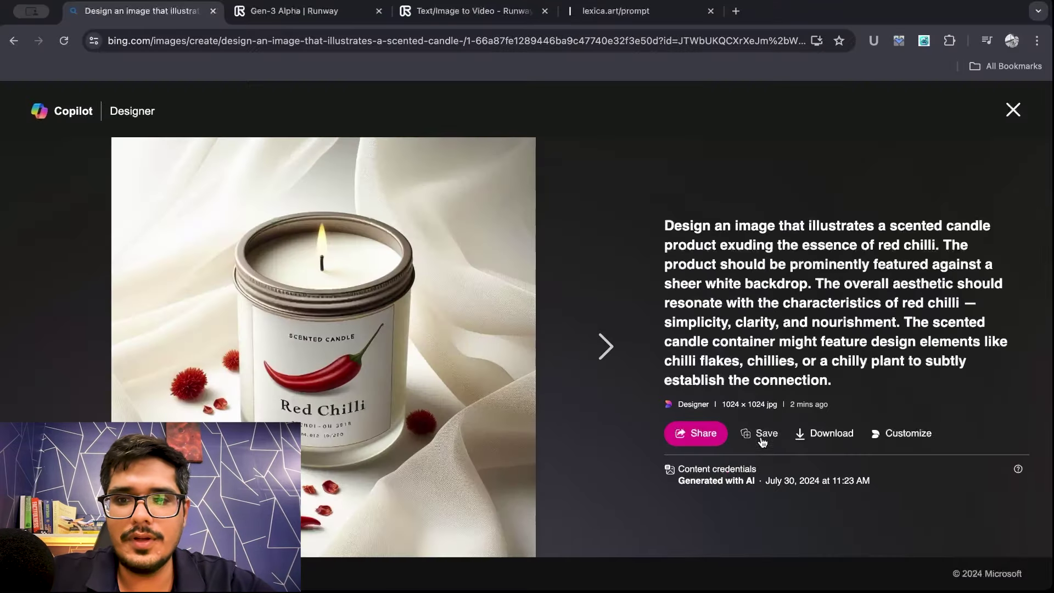
pyautogui.click(797, 434)
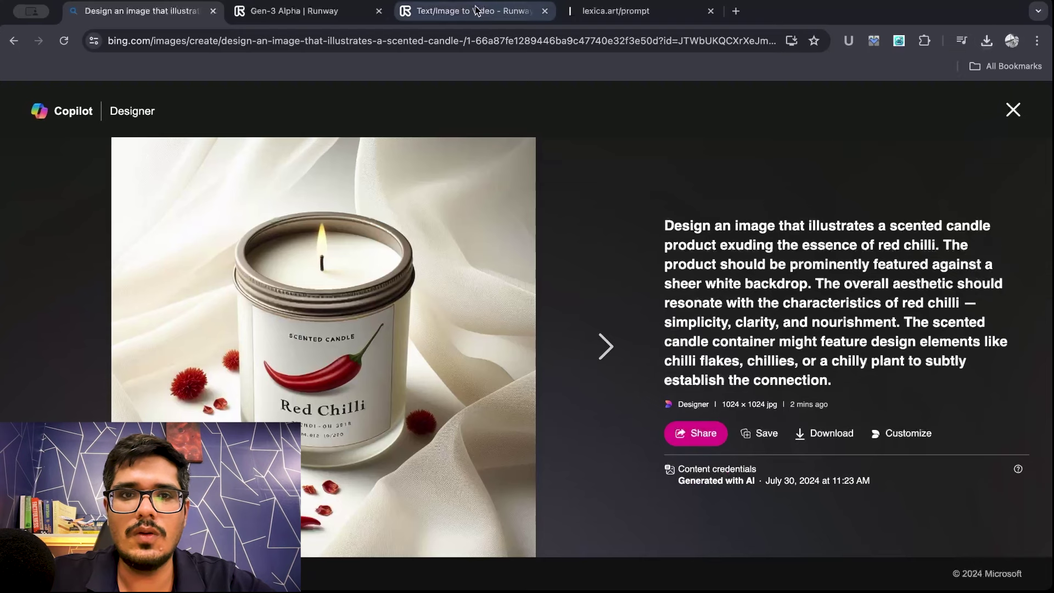
pyautogui.click(301, 15)
pyautogui.click(472, 11)
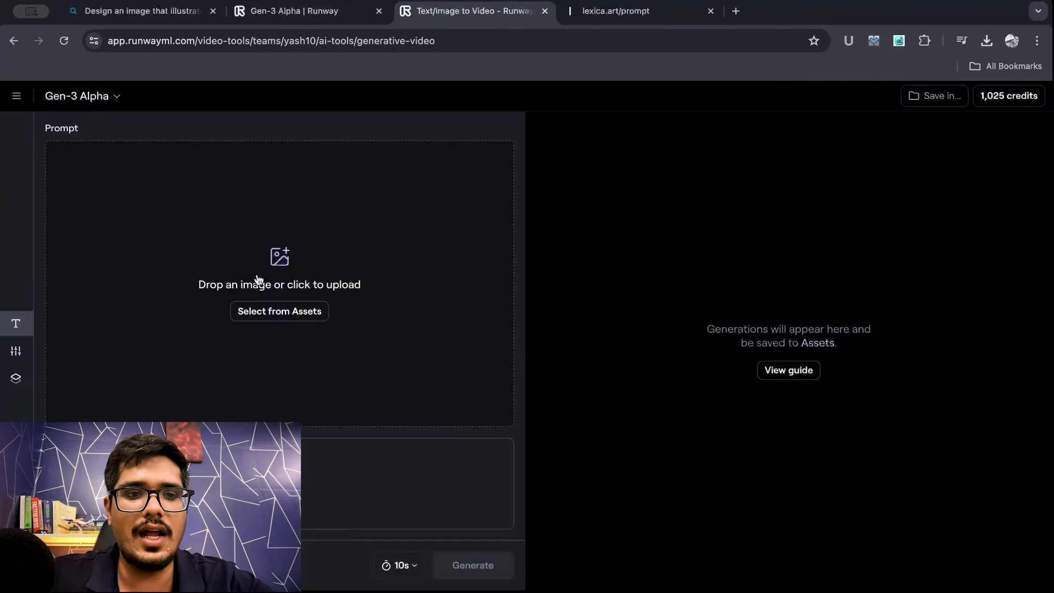
# - Upload the red-chilli candle image and crop it to 1280x768, shifting the jar upward
pyautogui.click(266, 319)
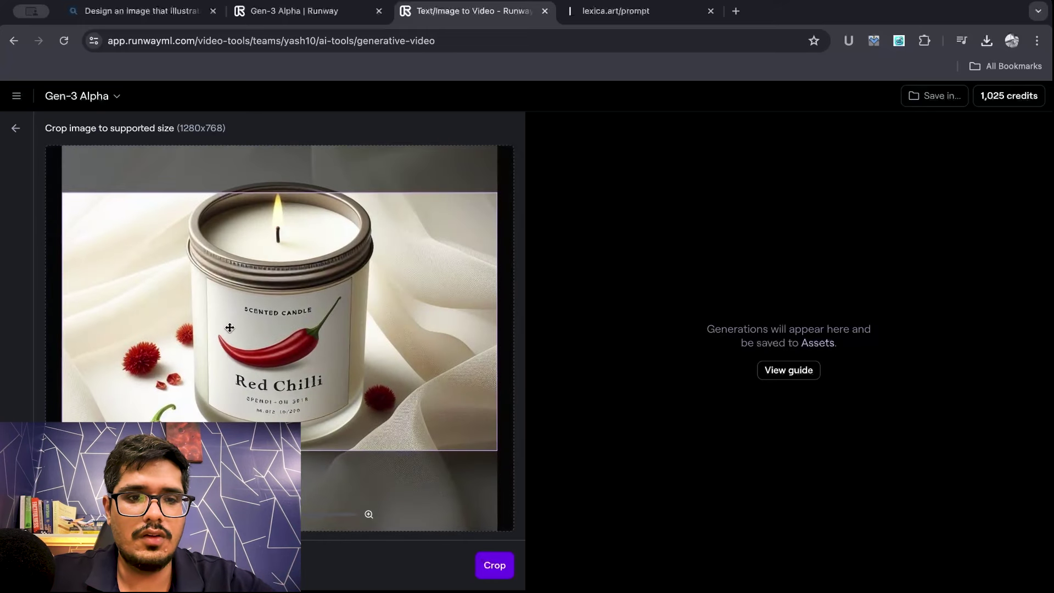
pyautogui.moveTo(229, 340); pyautogui.dragTo(257, 369)
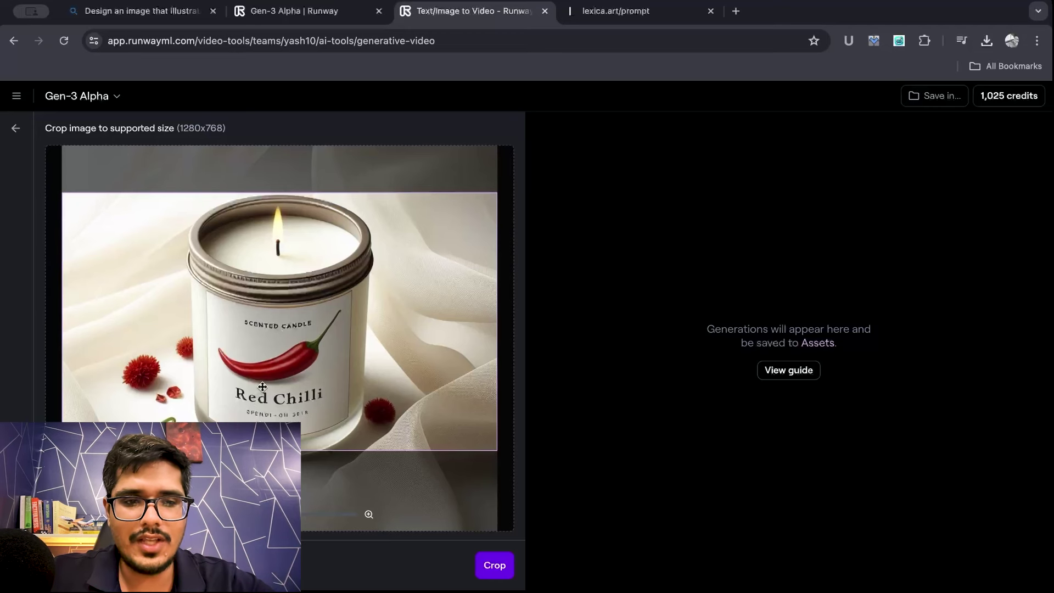
pyautogui.scroll(-3, 365, 511)
pyautogui.scroll(3, 364, 511)
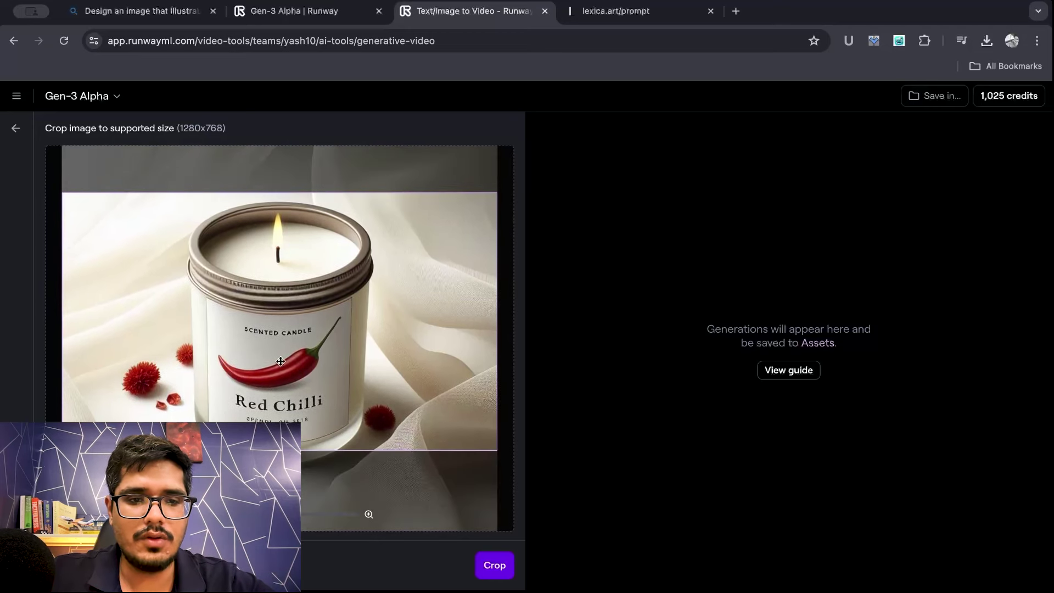
pyautogui.moveTo(281, 361); pyautogui.dragTo(283, 353)
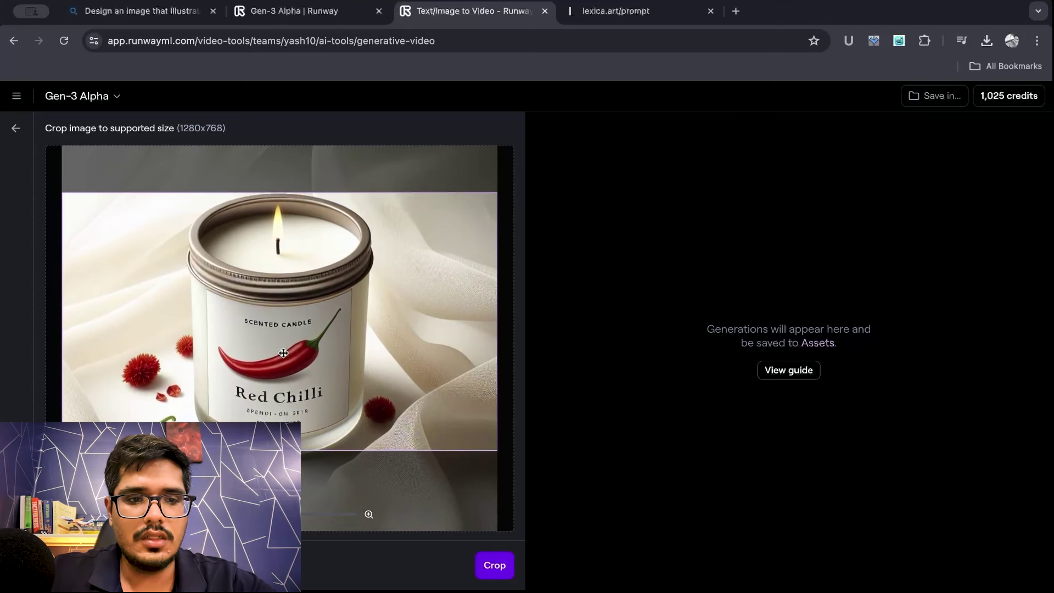
pyautogui.click(483, 571)
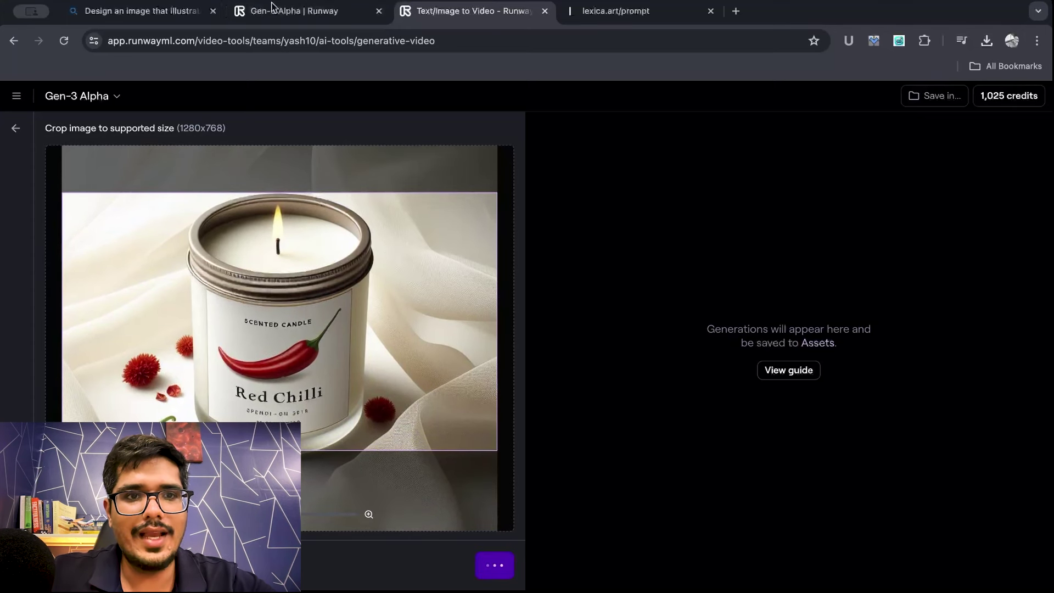
# - Compare against the original candle image on Bing, then return to Runway
pyautogui.click(181, 11)
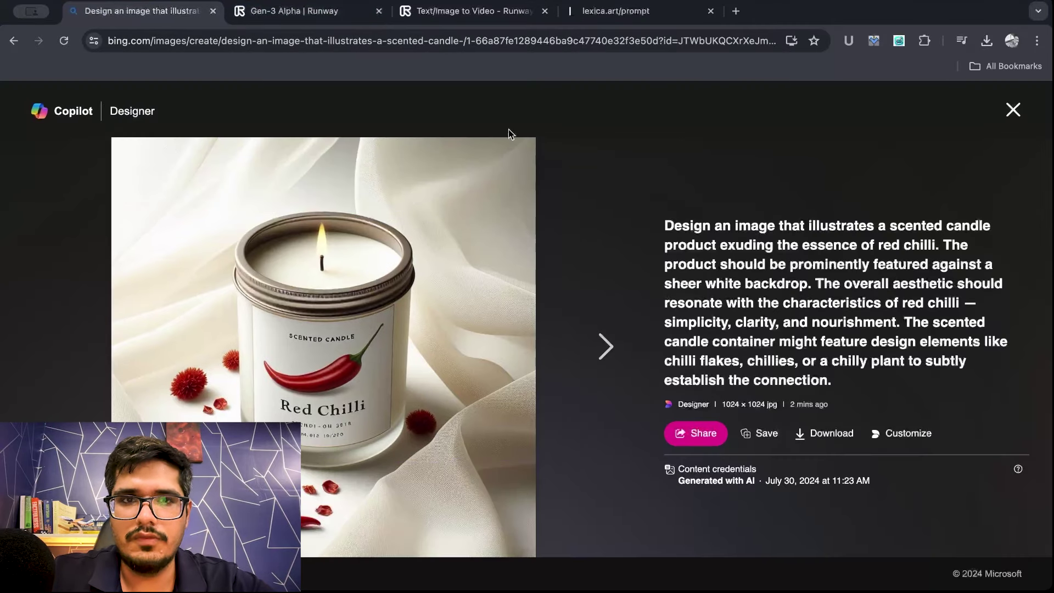
pyautogui.click(297, 11)
pyautogui.click(467, 11)
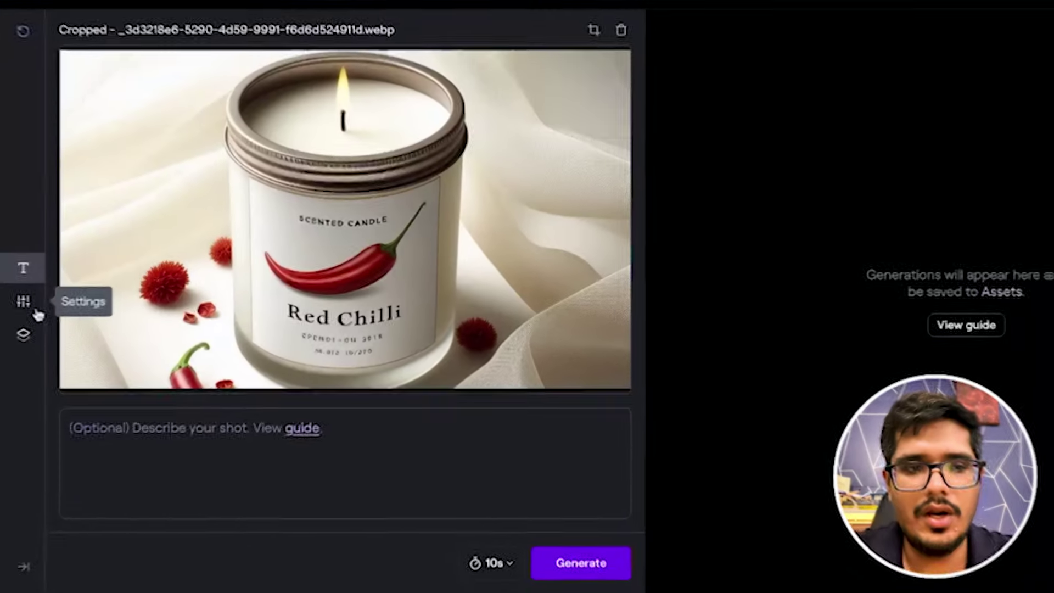
# - Enter the prompt 'add movement to flare, zoom out slowly chilli flakes moving'
pyautogui.click(189, 475)
pyautogui.write('add movement to flare, zoom out sl')
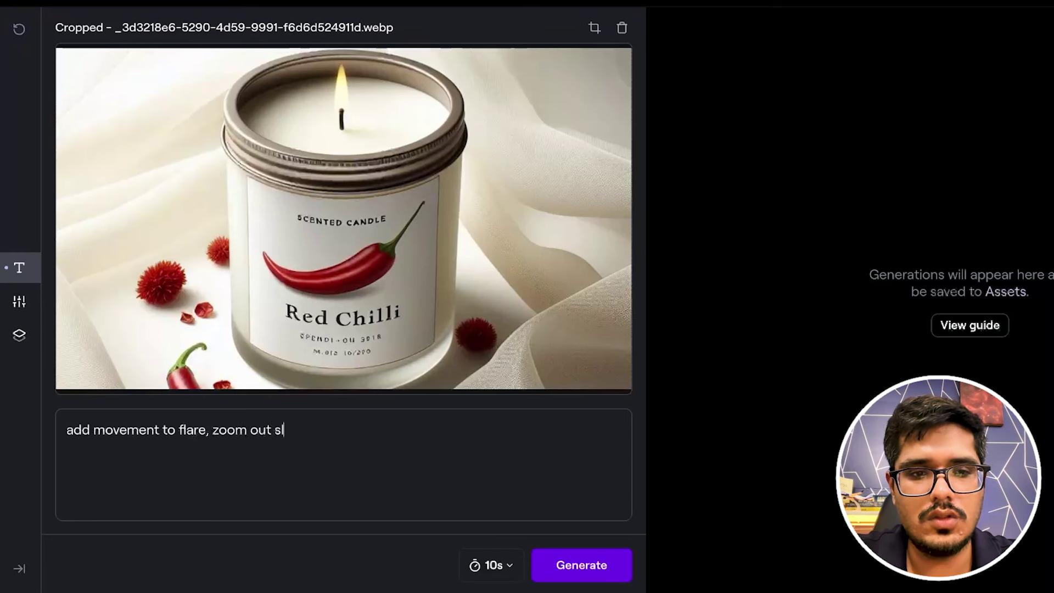
pyautogui.write('owly ch')
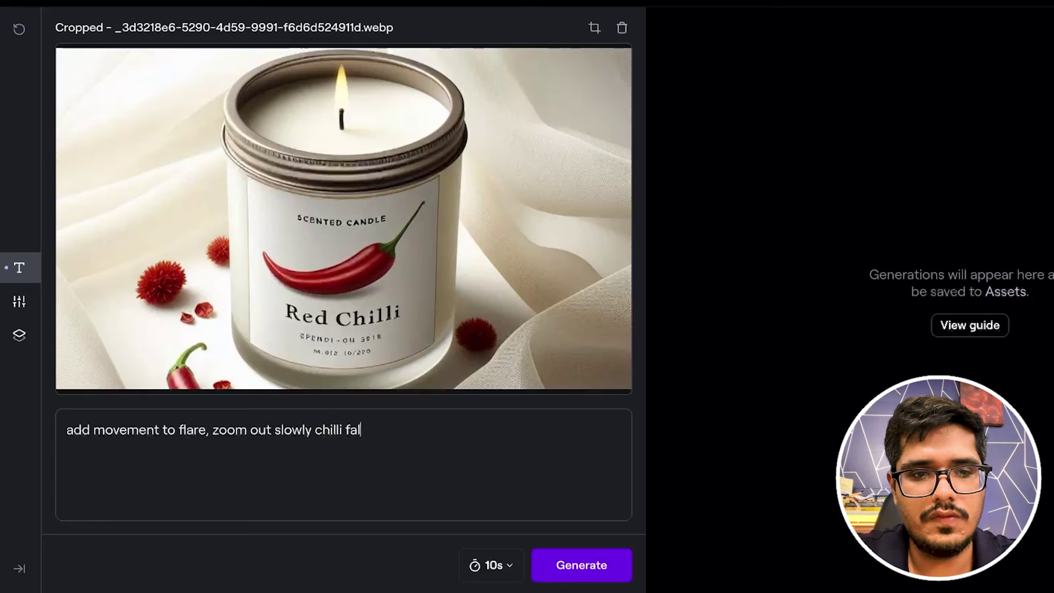
pyautogui.write('illi flakes moving')
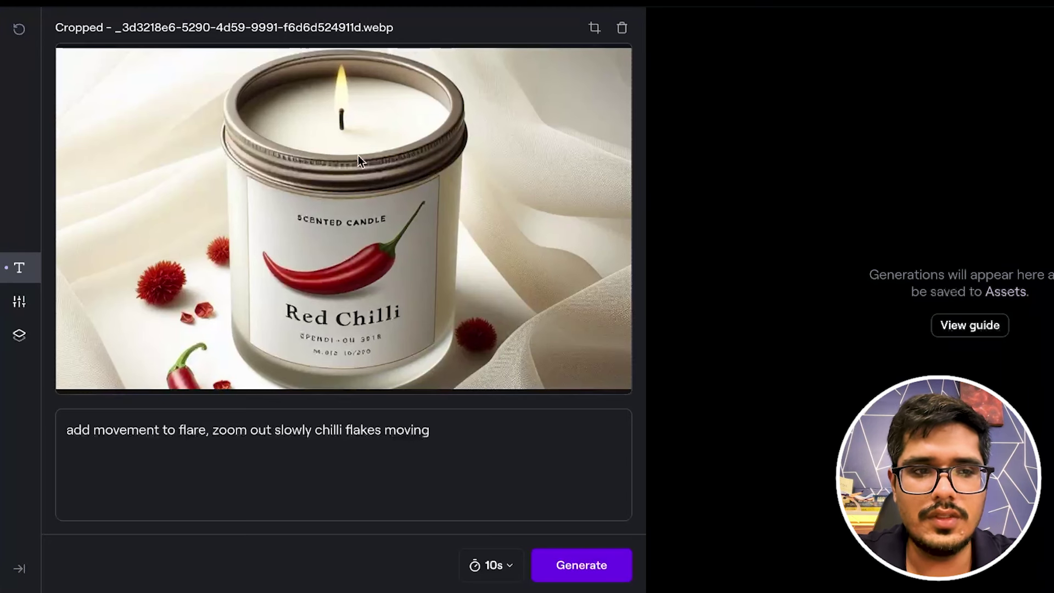
pyautogui.click(19, 302)
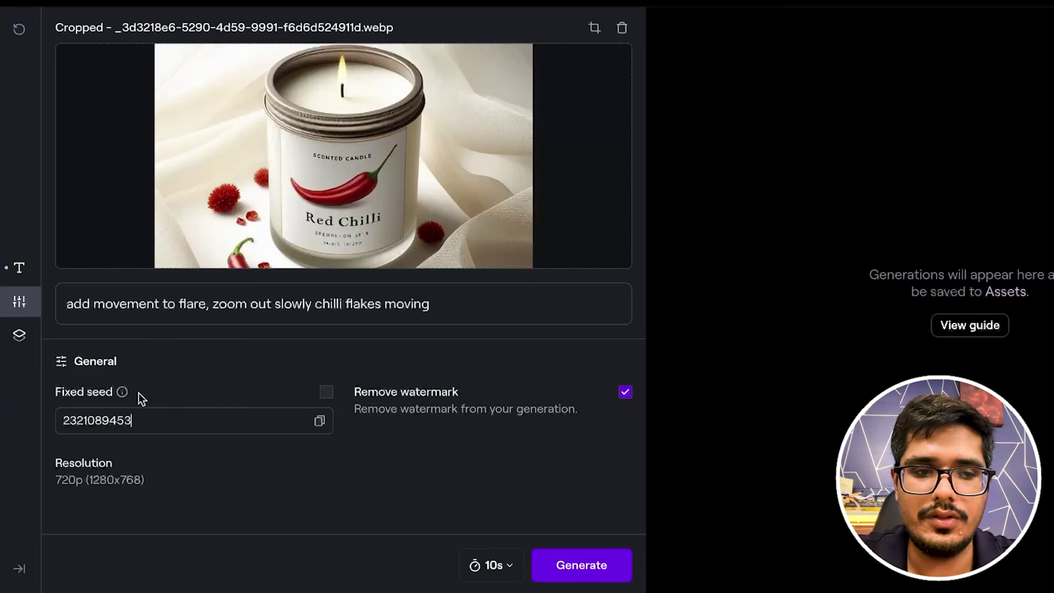
# - Review the custom presets, then generate the 10s chilli candle video
pyautogui.click(27, 342)
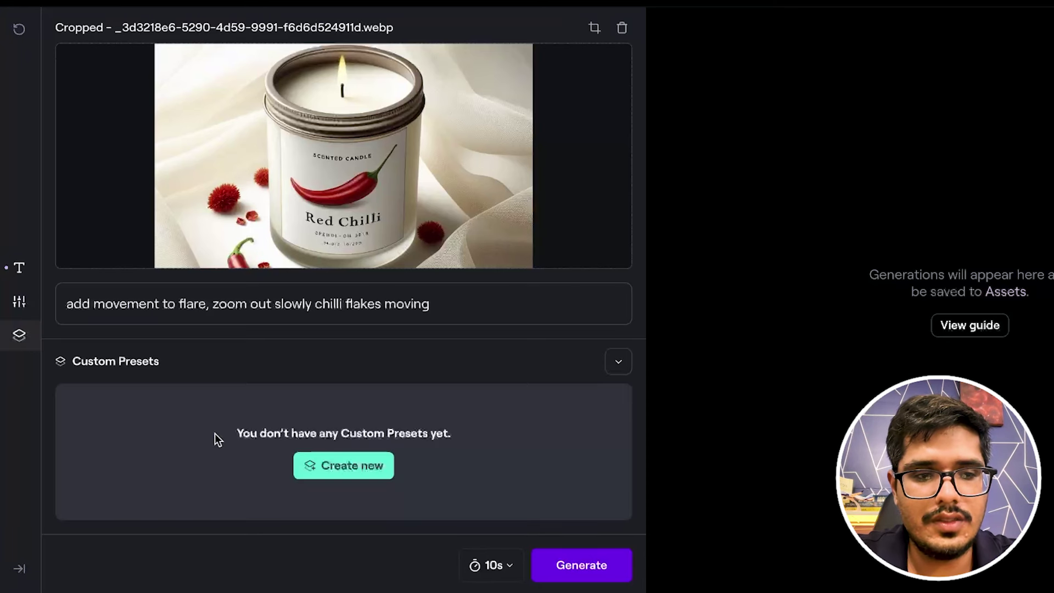
pyautogui.click(27, 258)
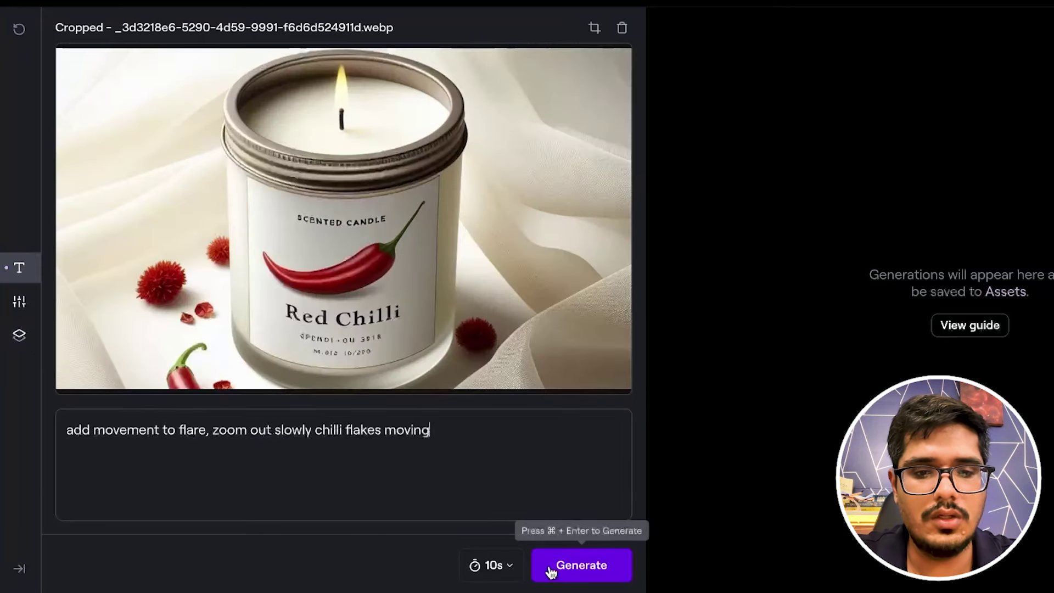
pyautogui.click(565, 574)
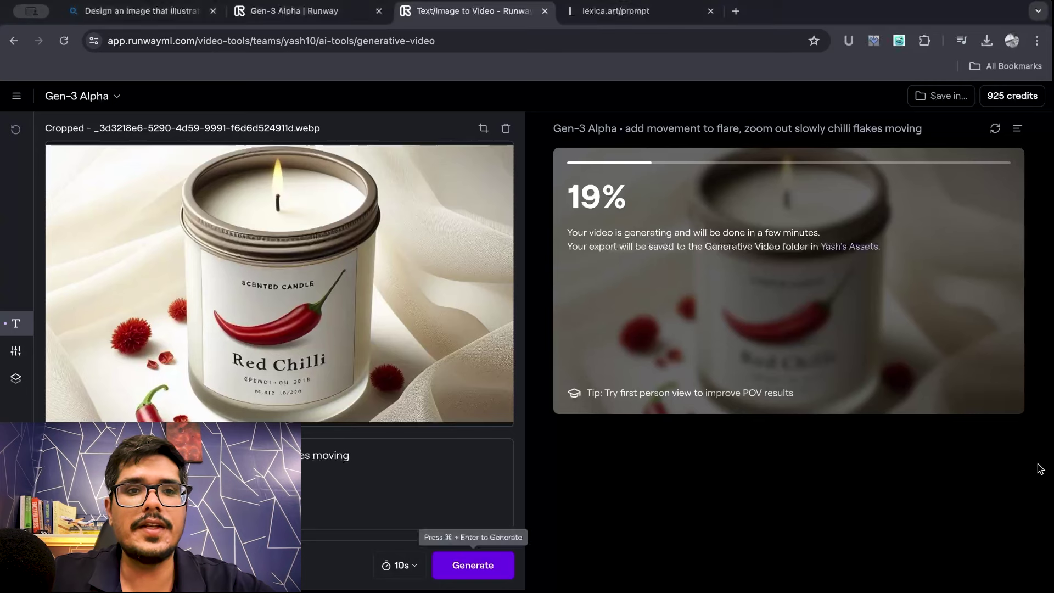
pyautogui.click(616, 18)
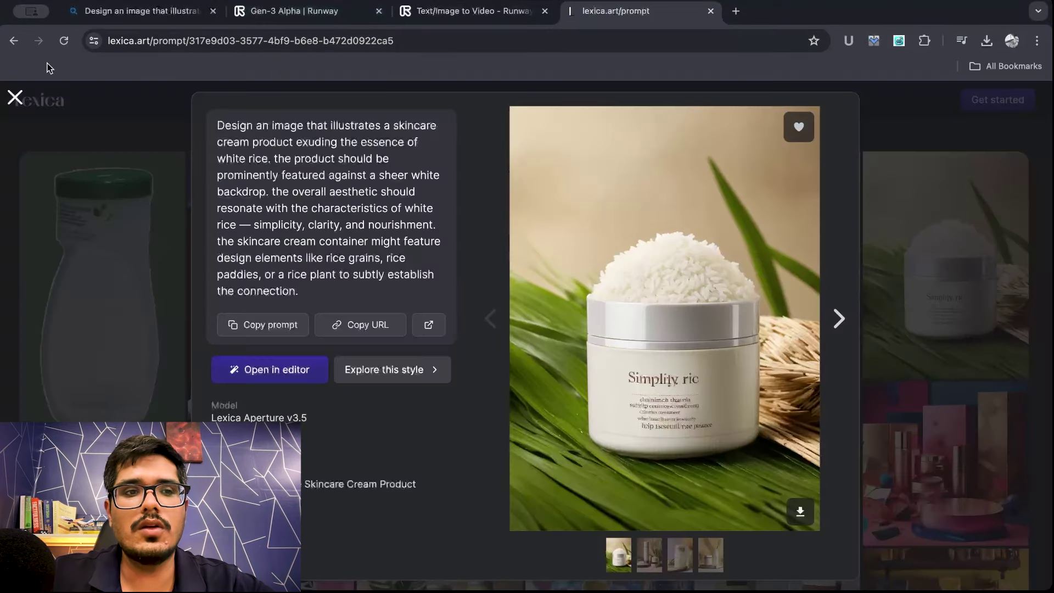
# - Return to the Lexica home page and browse the image feed
pyautogui.click(15, 97)
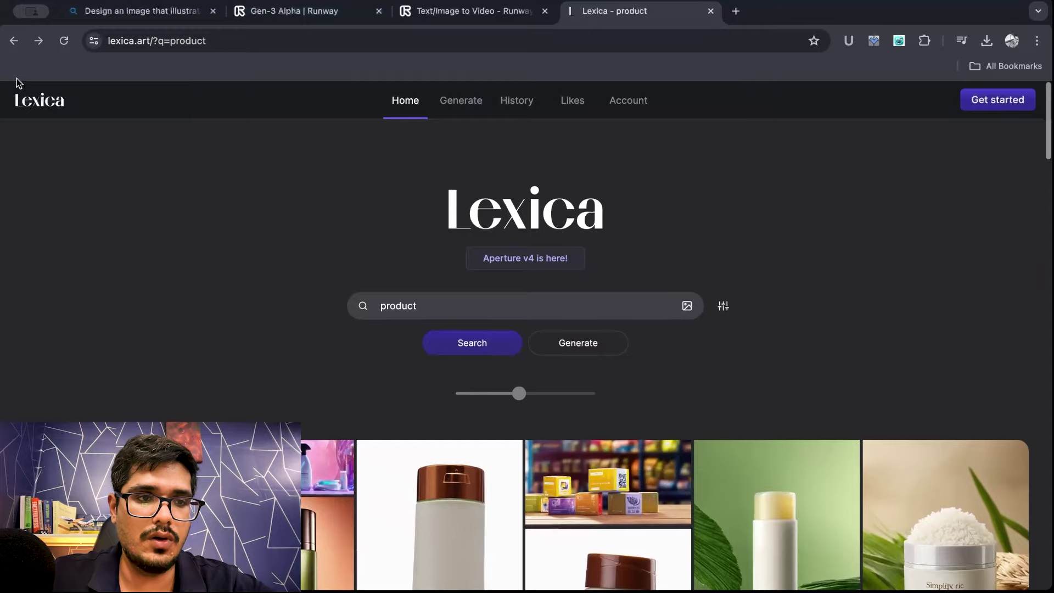
pyautogui.click(33, 99)
pyautogui.scroll(-4, 351, 245)
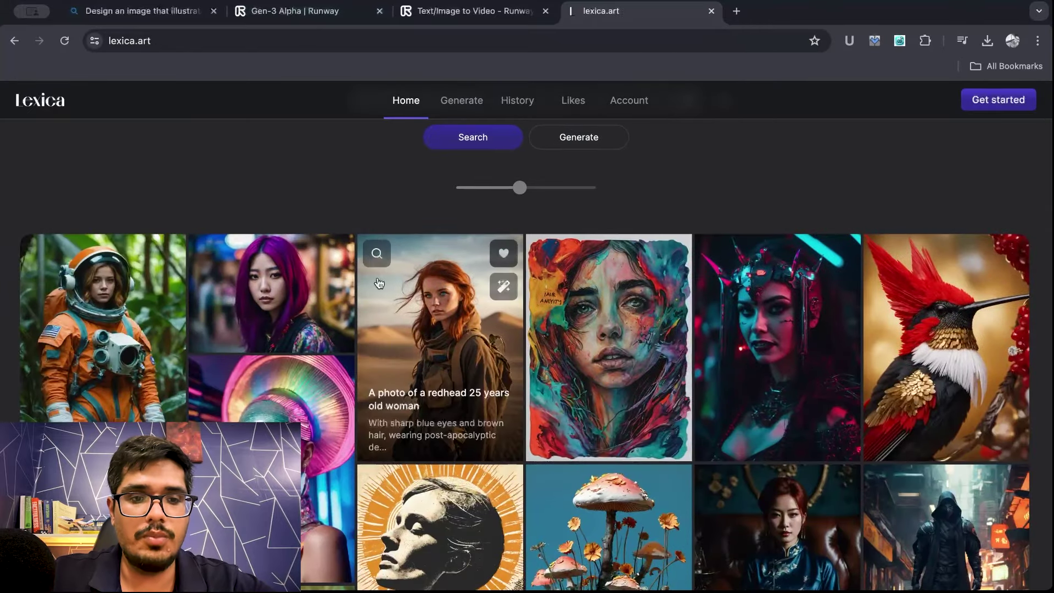
pyautogui.scroll(-1, 379, 283)
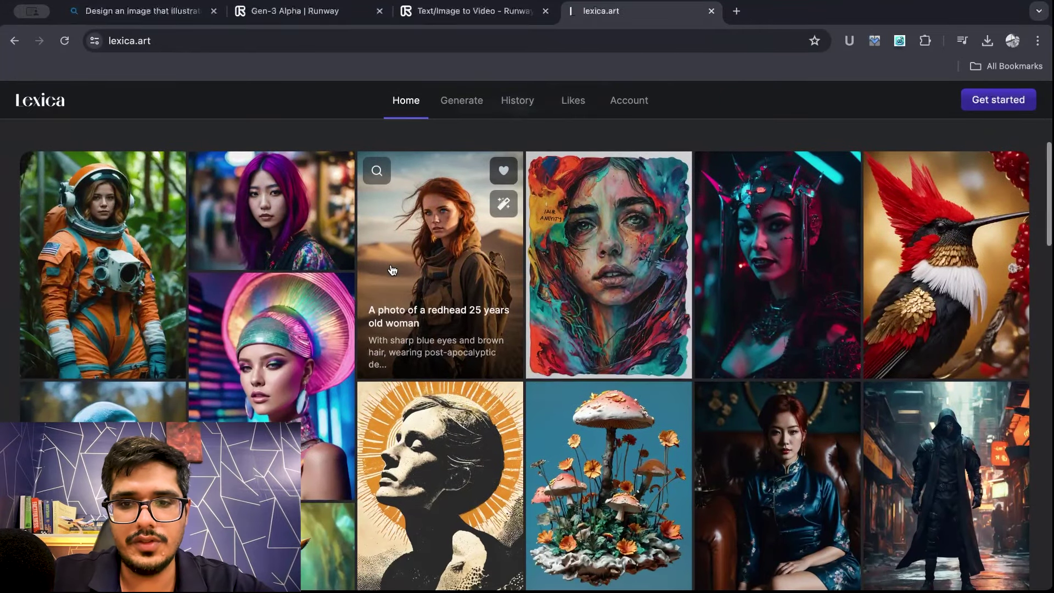
pyautogui.scroll(-3, 391, 269)
pyautogui.moveTo(452, 266)
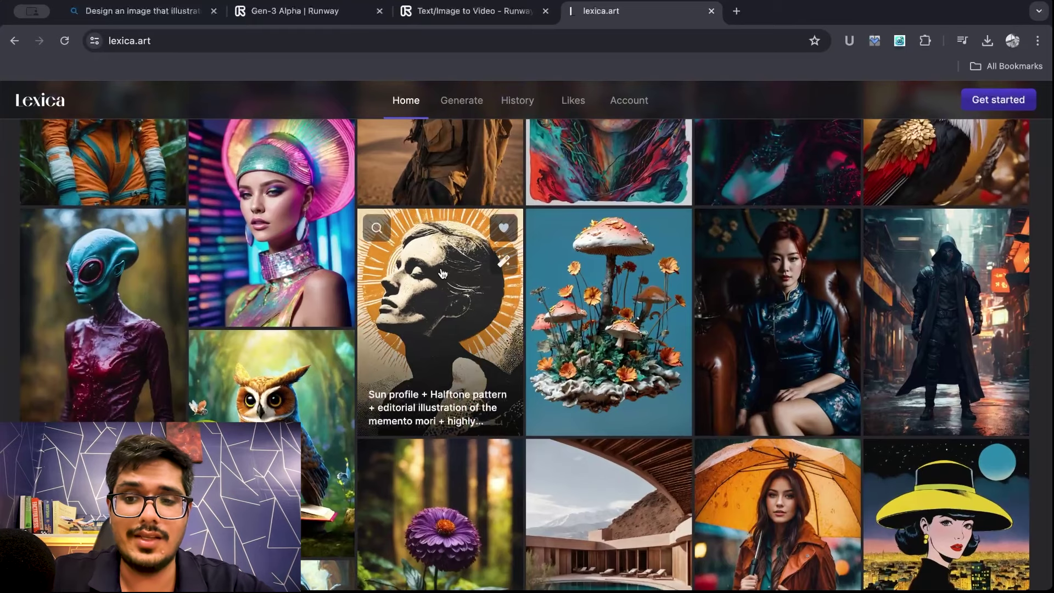
pyautogui.scroll(-6, 443, 273)
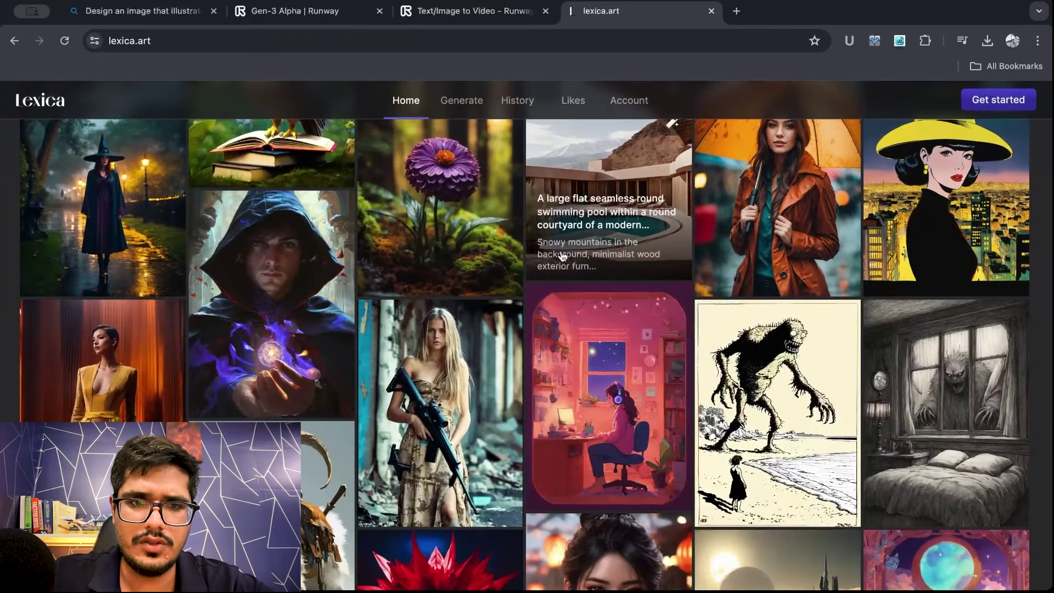
pyautogui.scroll(2, 563, 256)
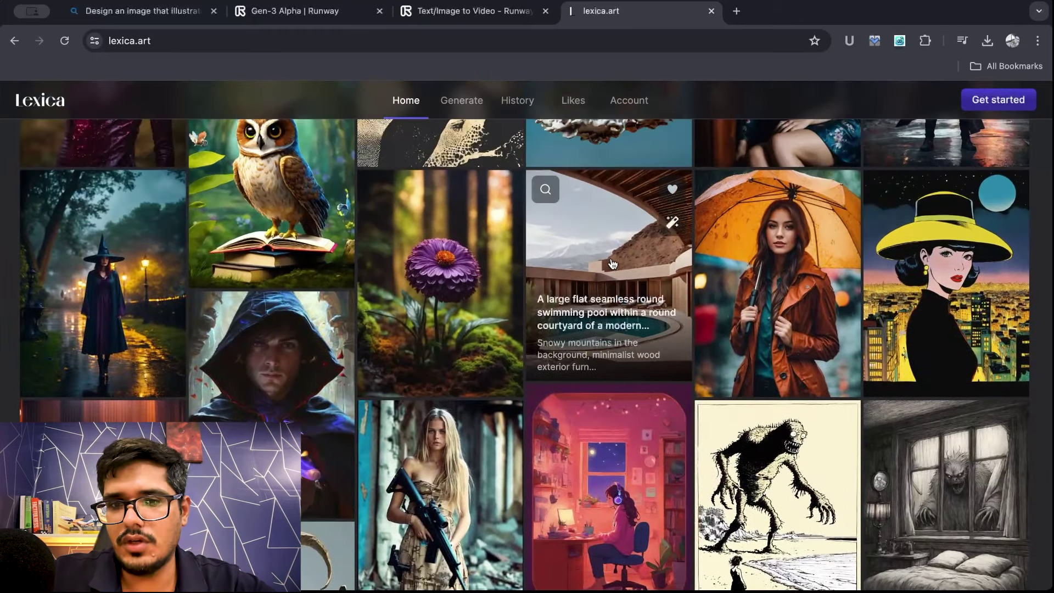
# - View the swimming-pool courtyard image and download the hooded mage image
pyautogui.click(612, 263)
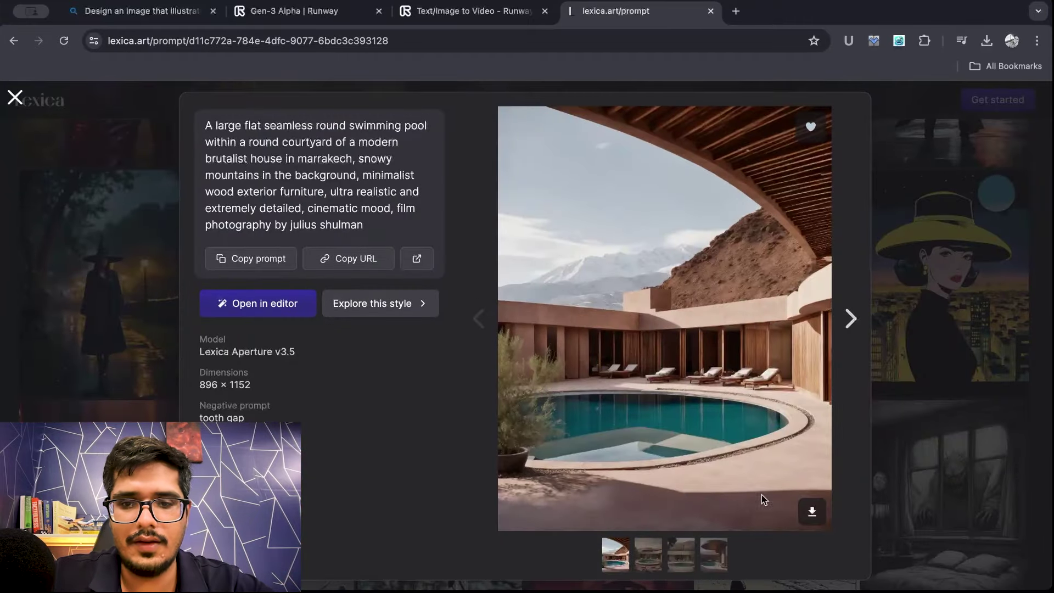
pyautogui.press('Escape')
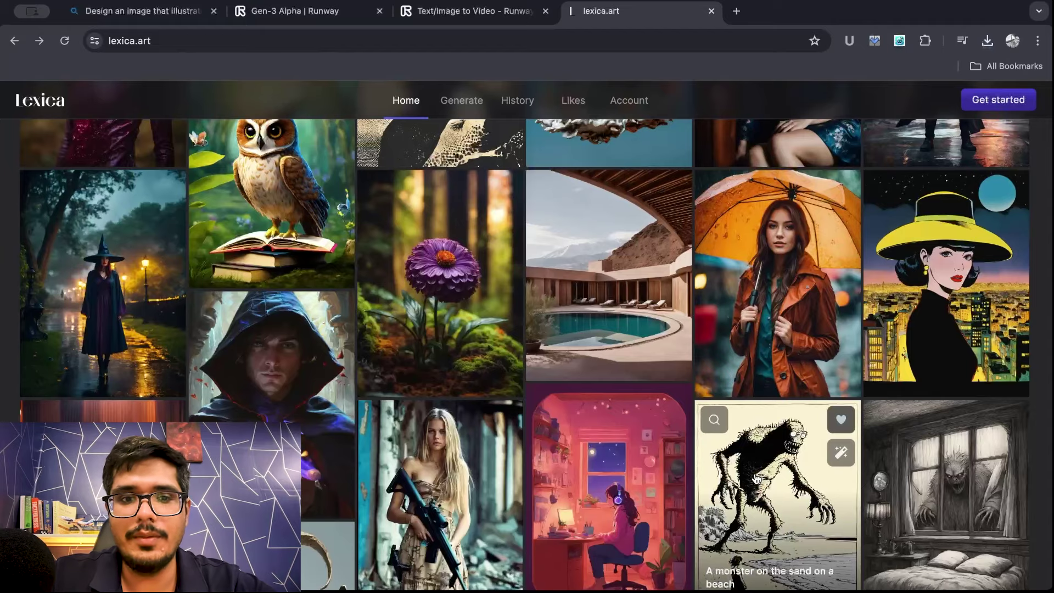
pyautogui.click(285, 351)
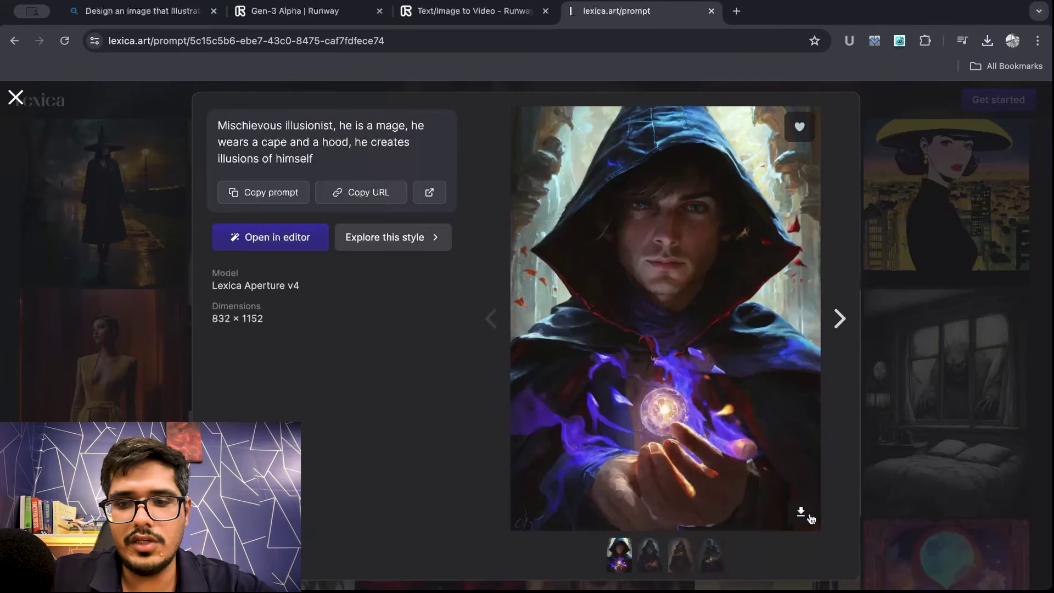
pyautogui.click(803, 515)
pyautogui.press('Escape')
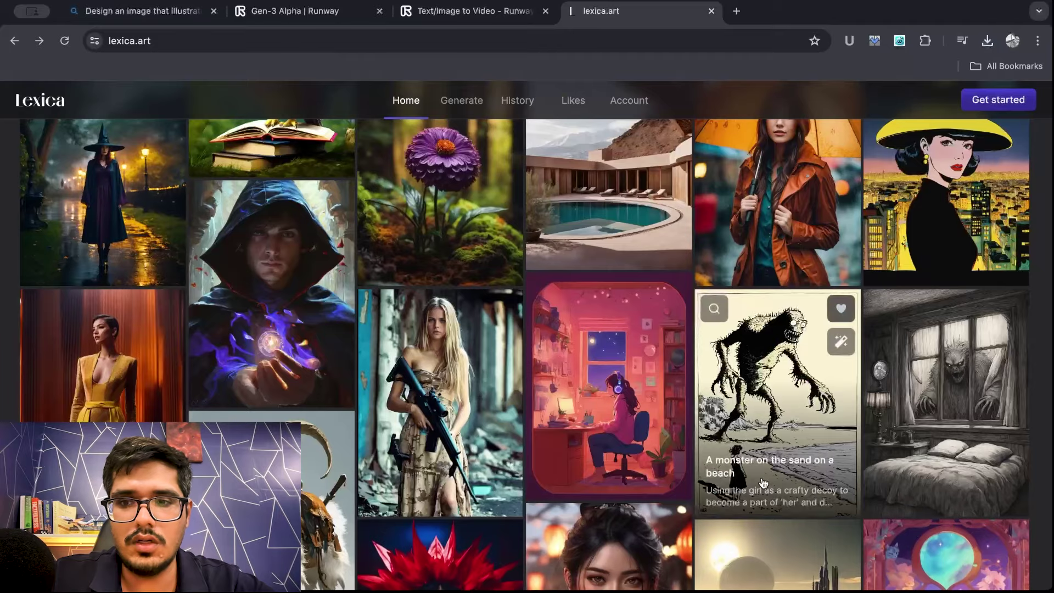
# - Scroll further down and get the purple flower image
pyautogui.scroll(-3, 762, 477)
pyautogui.scroll(-8, 762, 482)
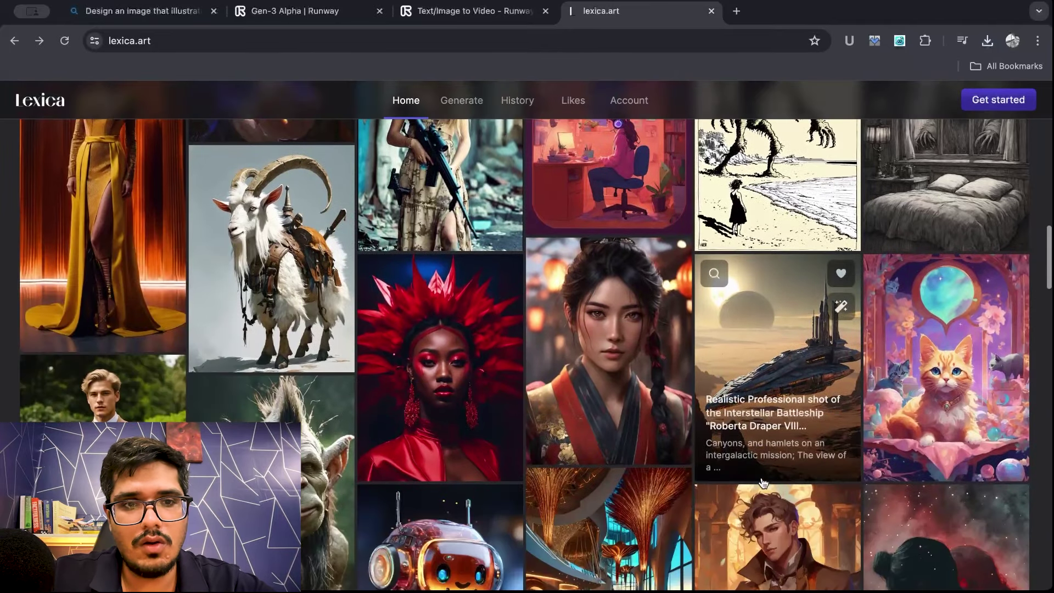
pyautogui.scroll(-1, 762, 482)
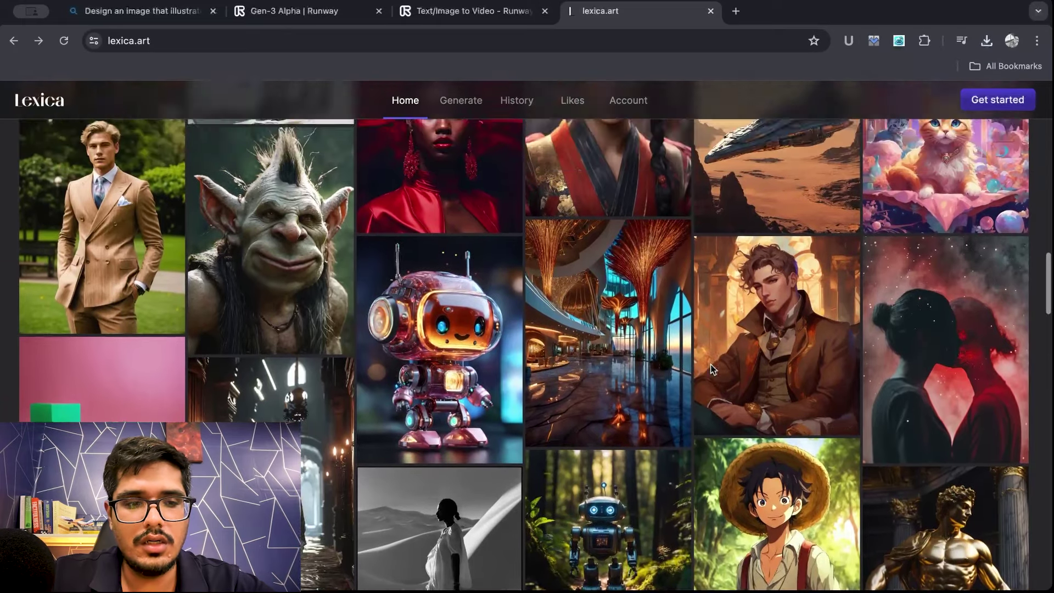
pyautogui.scroll(-10, 712, 370)
pyautogui.scroll(9, 587, 290)
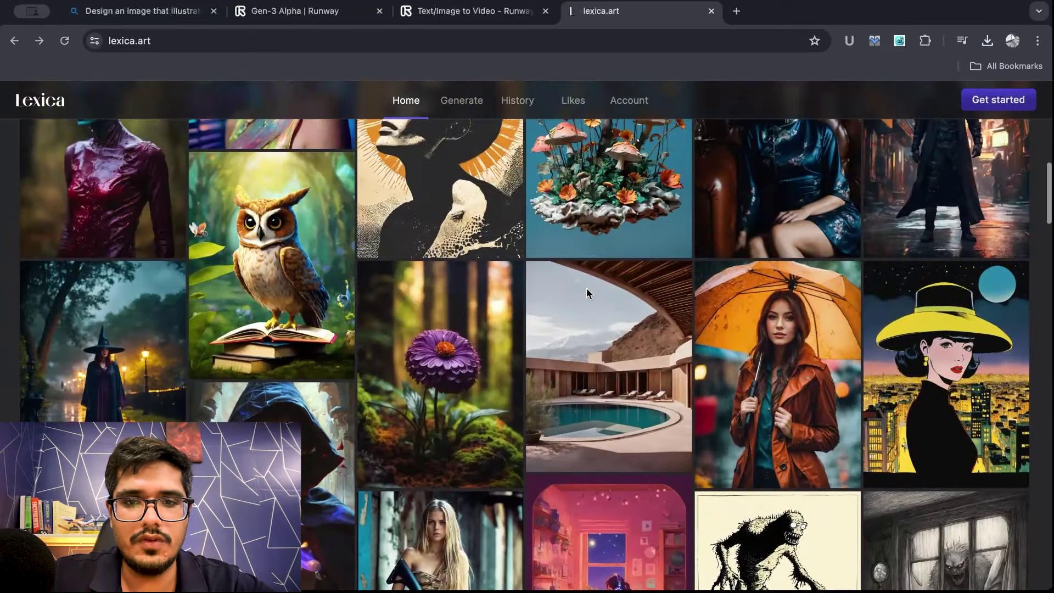
pyautogui.scroll(-1, 586, 290)
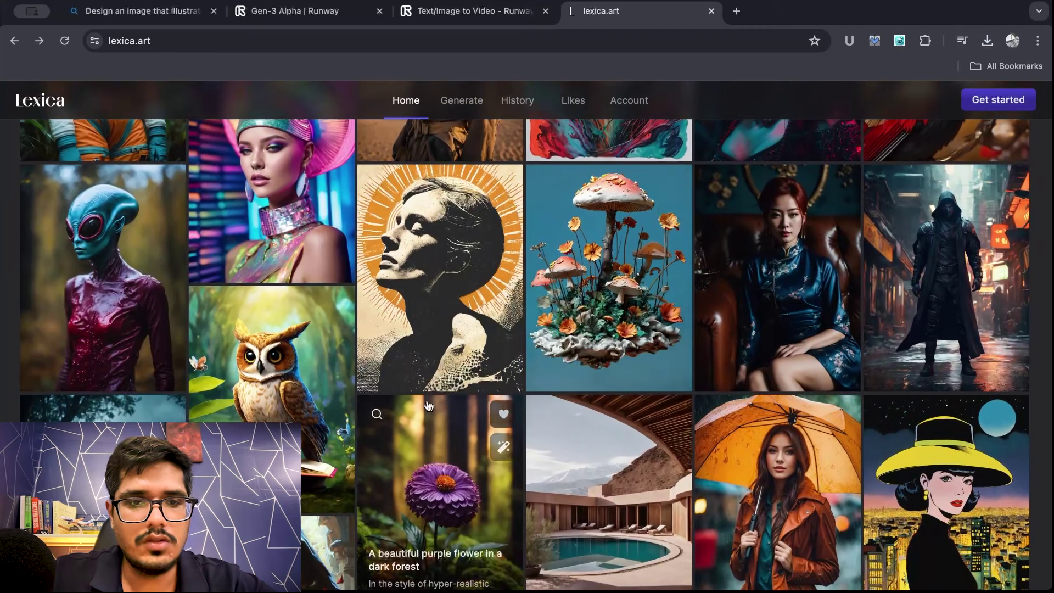
pyautogui.scroll(-2, 429, 405)
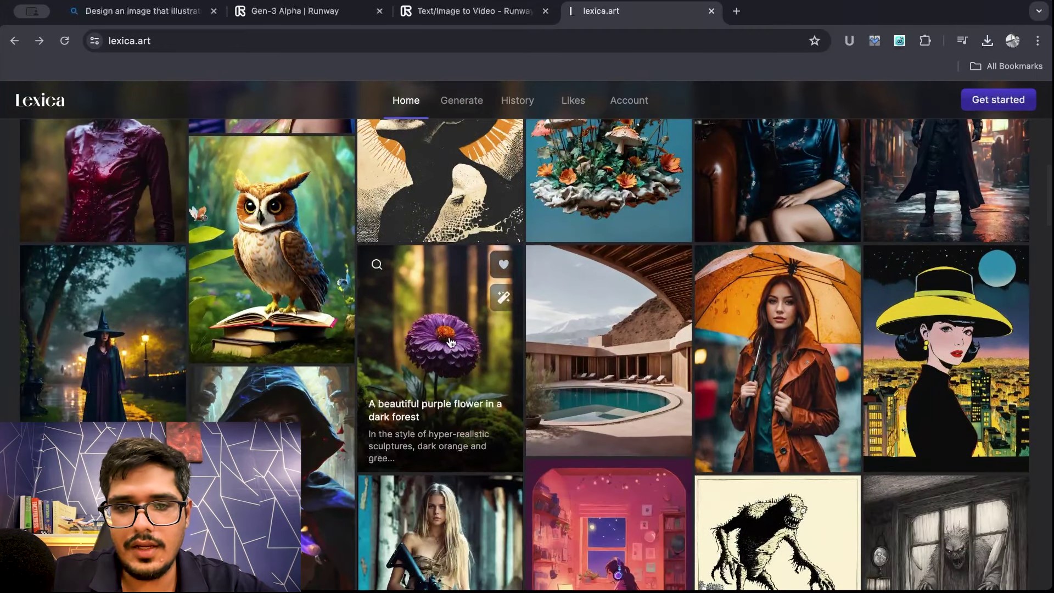
pyautogui.click(450, 384)
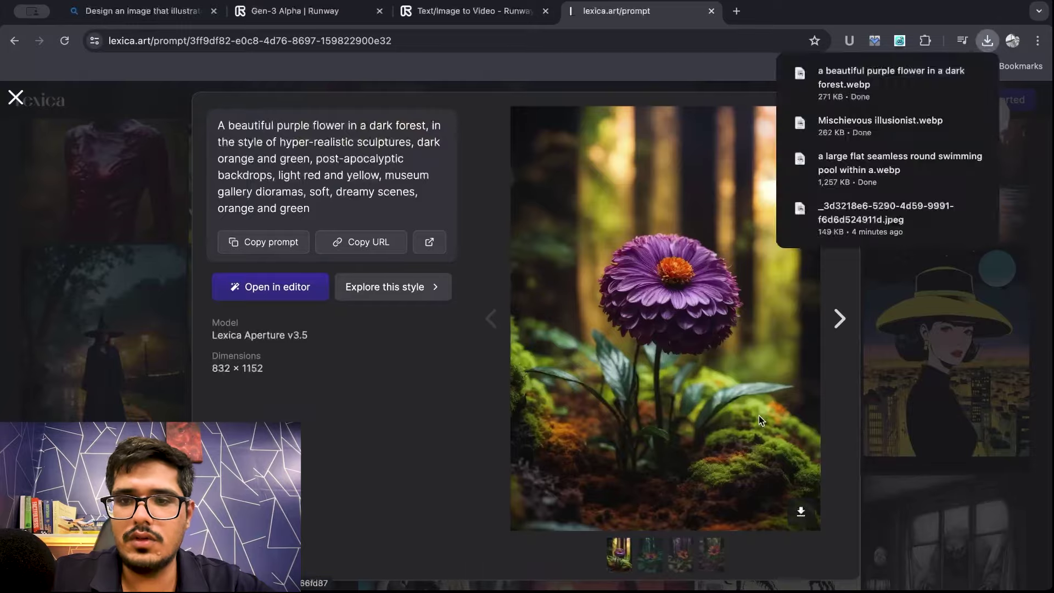
pyautogui.press('Escape')
pyautogui.press('Escape')
# - Find and download the scary monster image, then go back to Runway
pyautogui.scroll(-10, 758, 417)
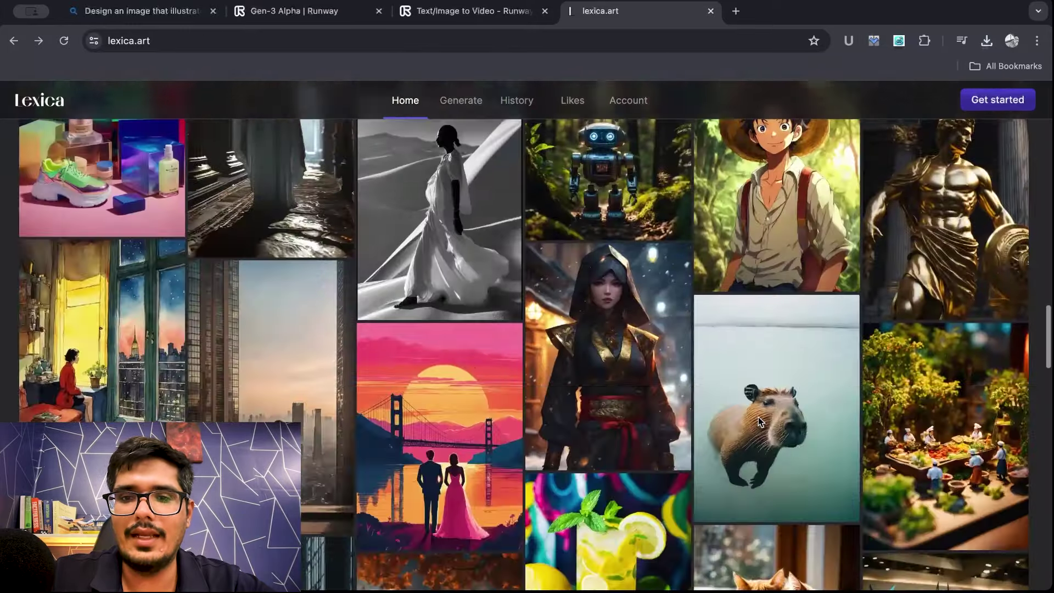
pyautogui.scroll(-8, 758, 417)
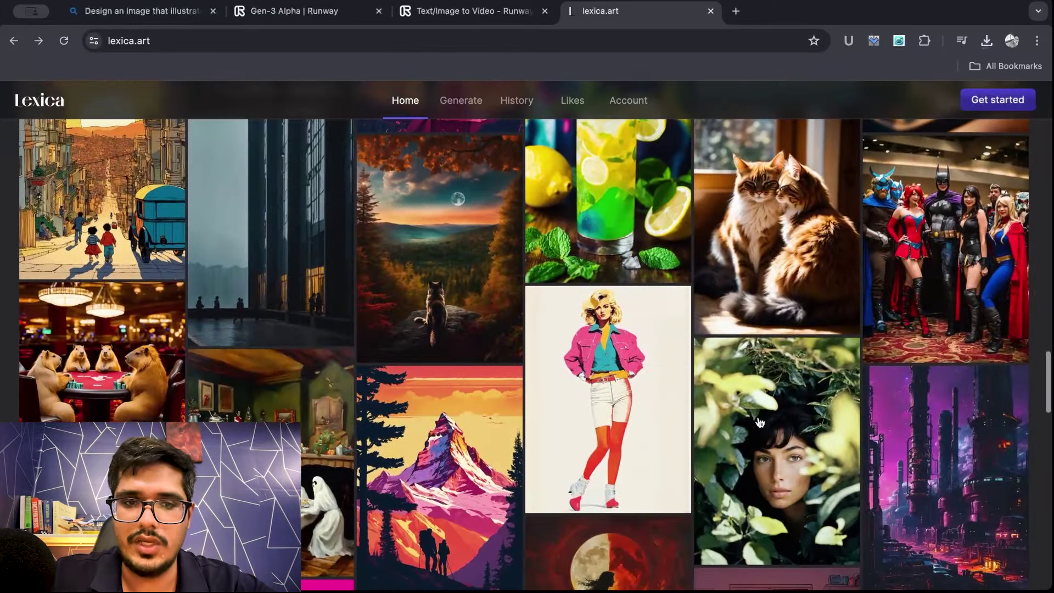
pyautogui.scroll(-4, 758, 421)
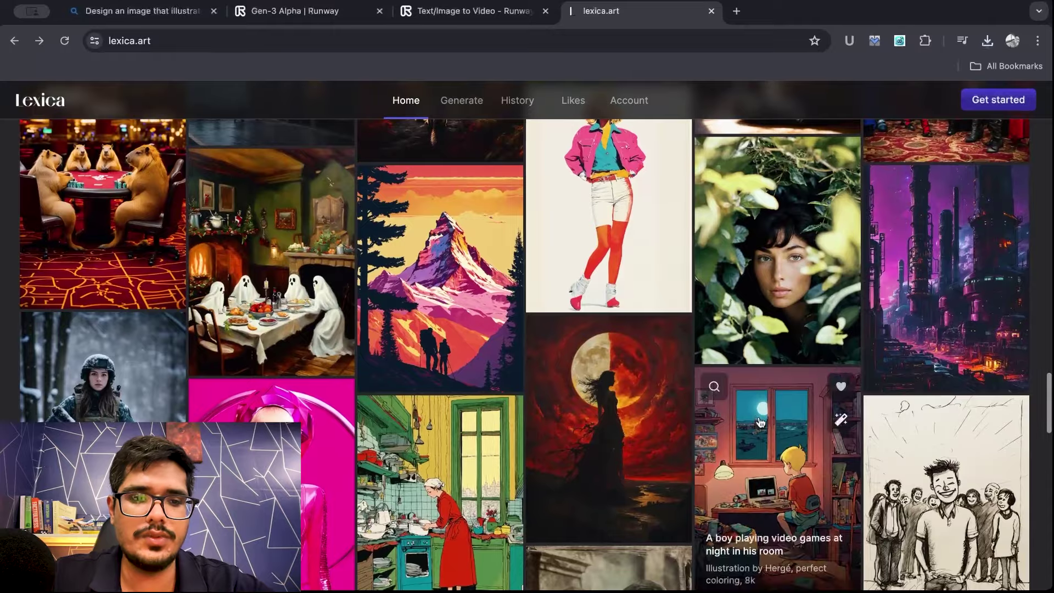
pyautogui.scroll(-10, 760, 422)
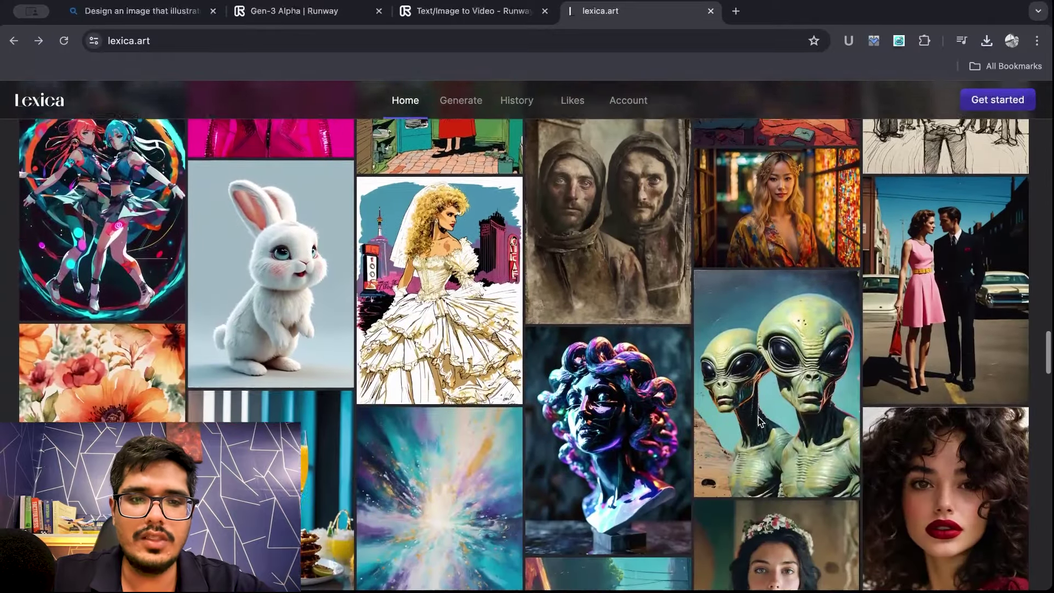
pyautogui.scroll(-10, 758, 417)
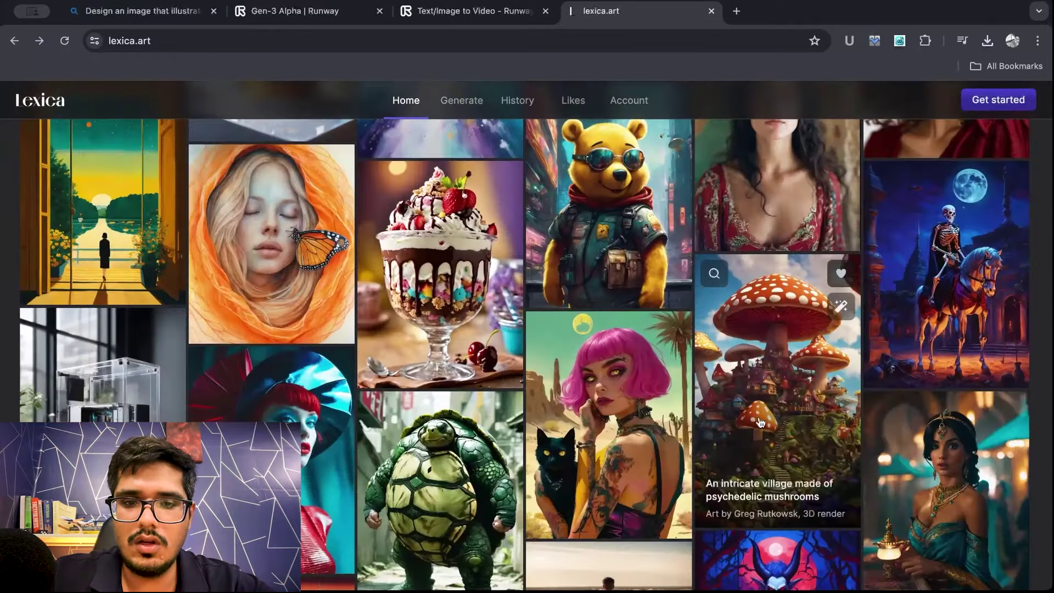
pyautogui.scroll(-10, 761, 422)
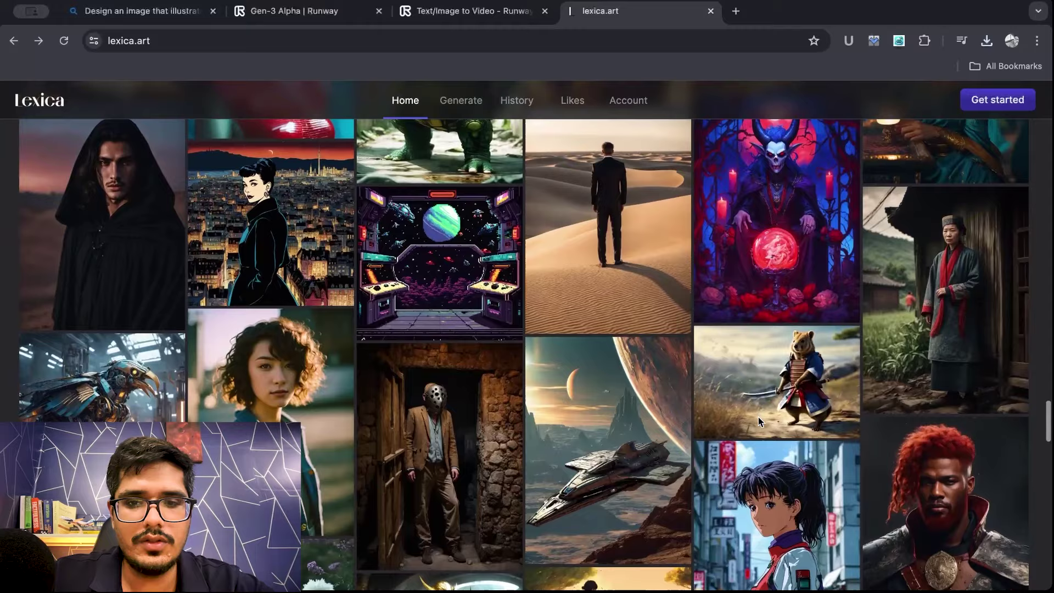
pyautogui.scroll(-3, 759, 418)
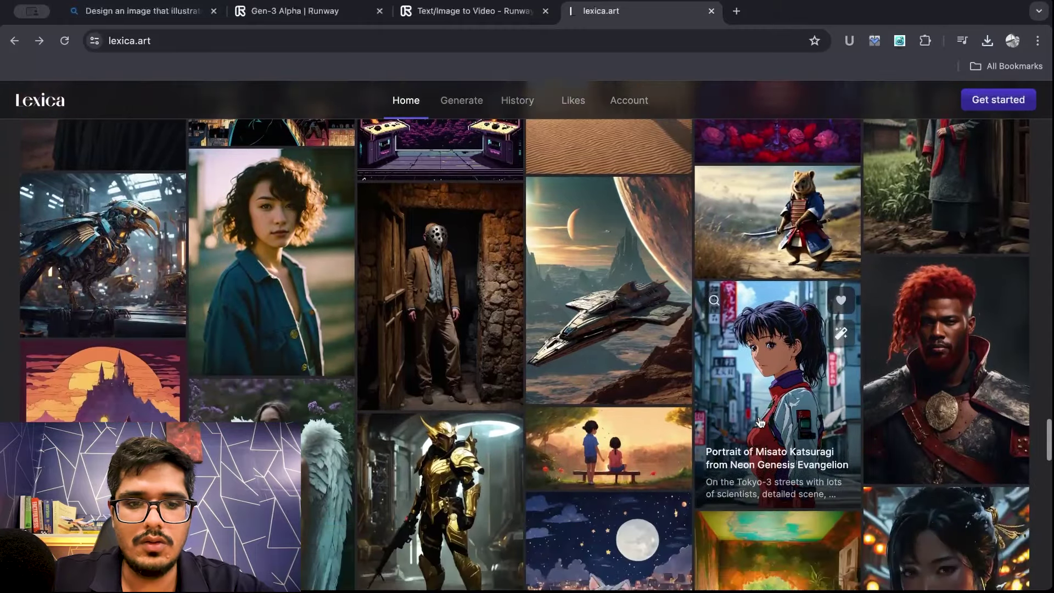
pyautogui.scroll(-13, 759, 422)
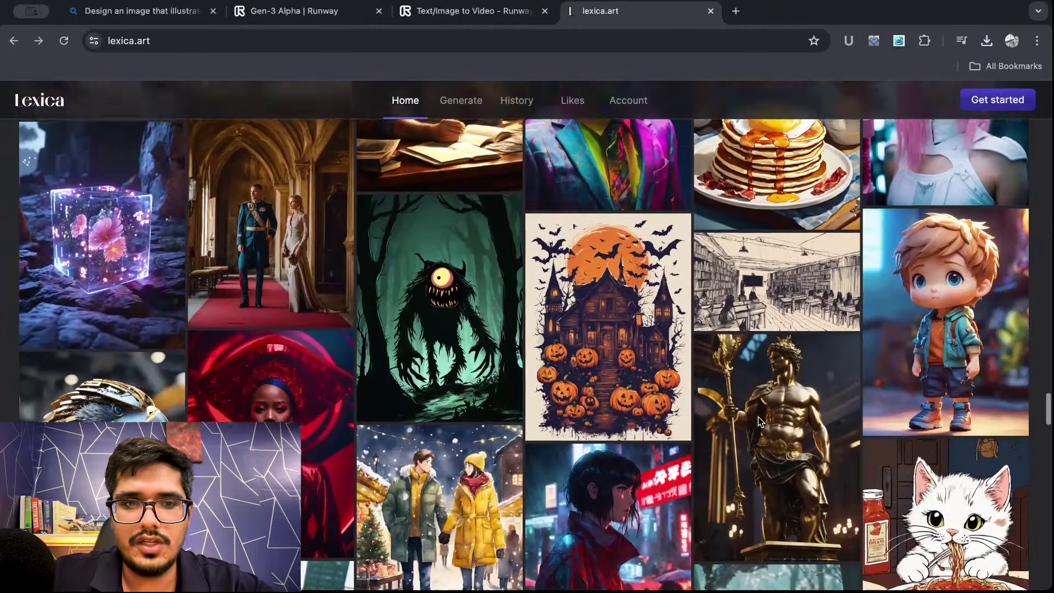
pyautogui.scroll(-1, 760, 422)
pyautogui.click(440, 288)
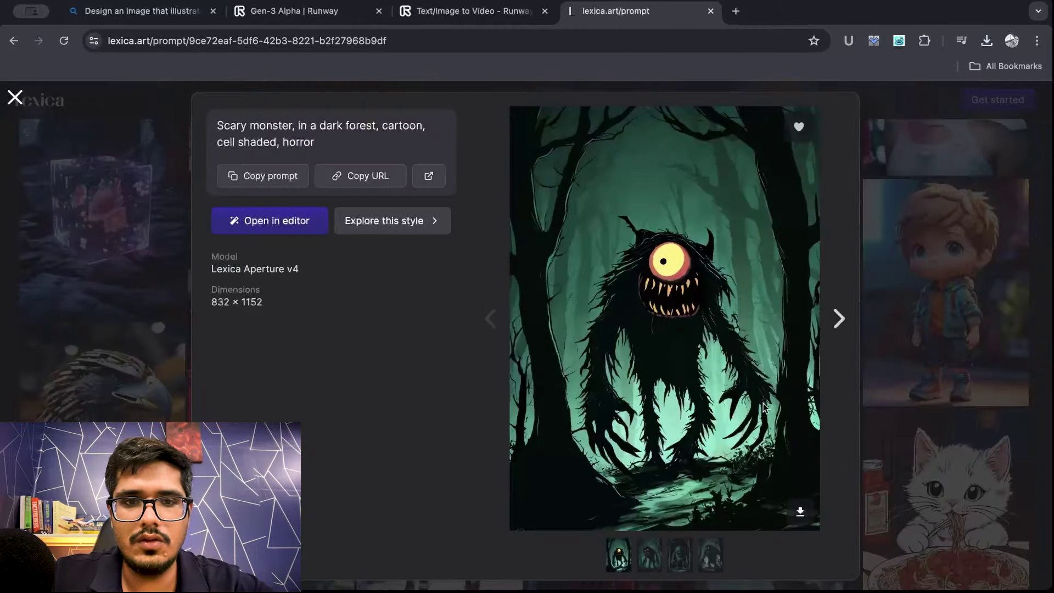
pyautogui.click(802, 513)
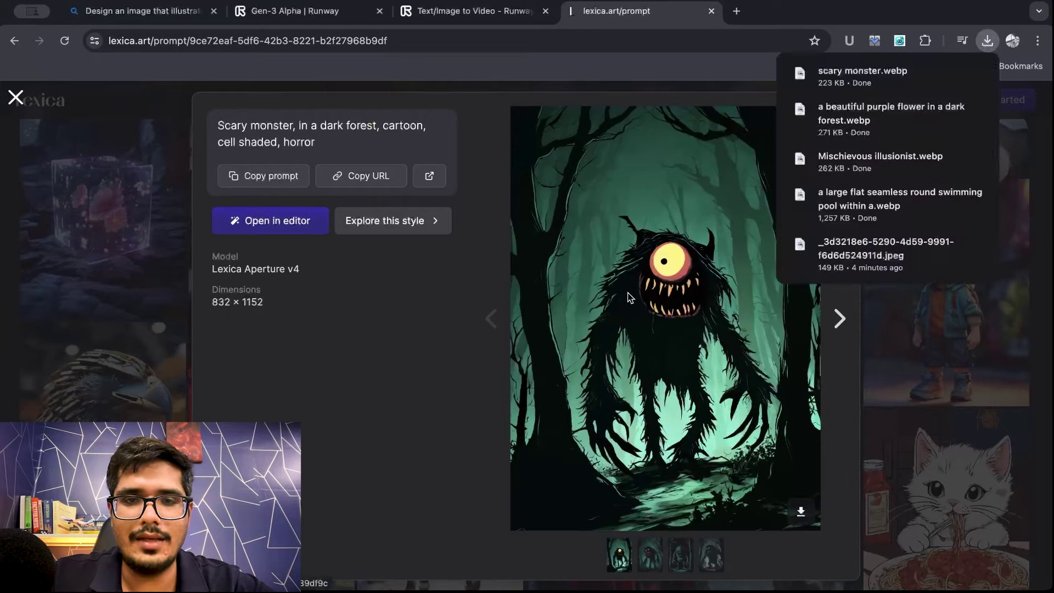
pyautogui.press('Escape')
pyautogui.scroll(-5, 606, 300)
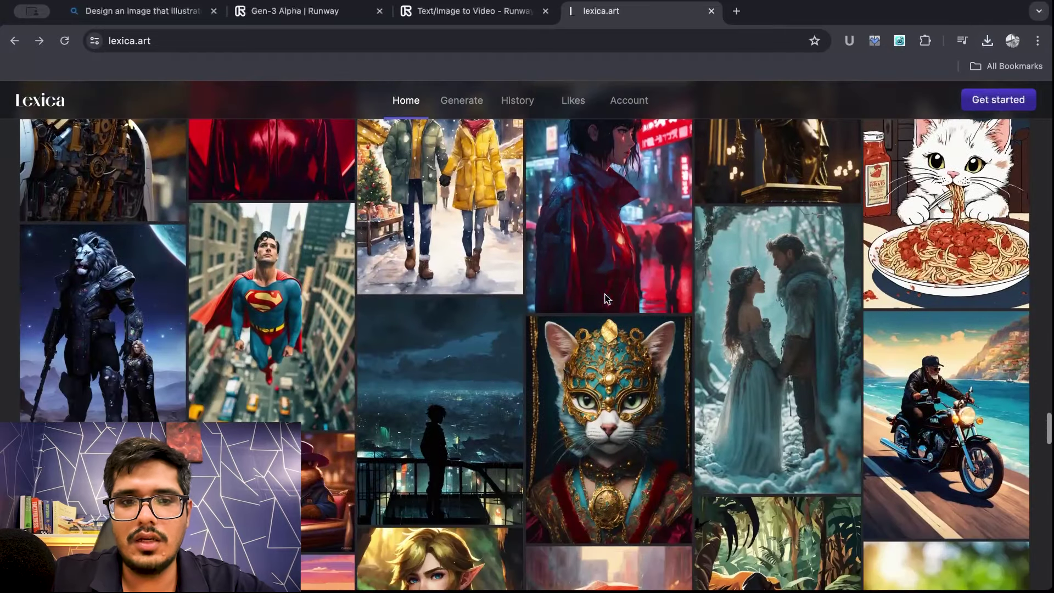
pyautogui.scroll(-10, 607, 299)
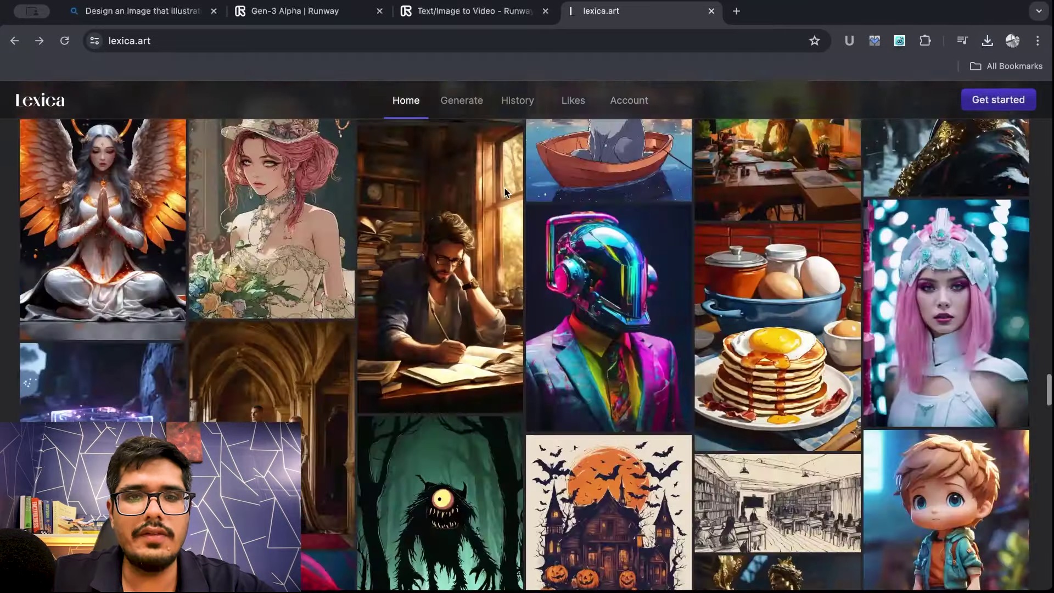
pyautogui.click(428, 13)
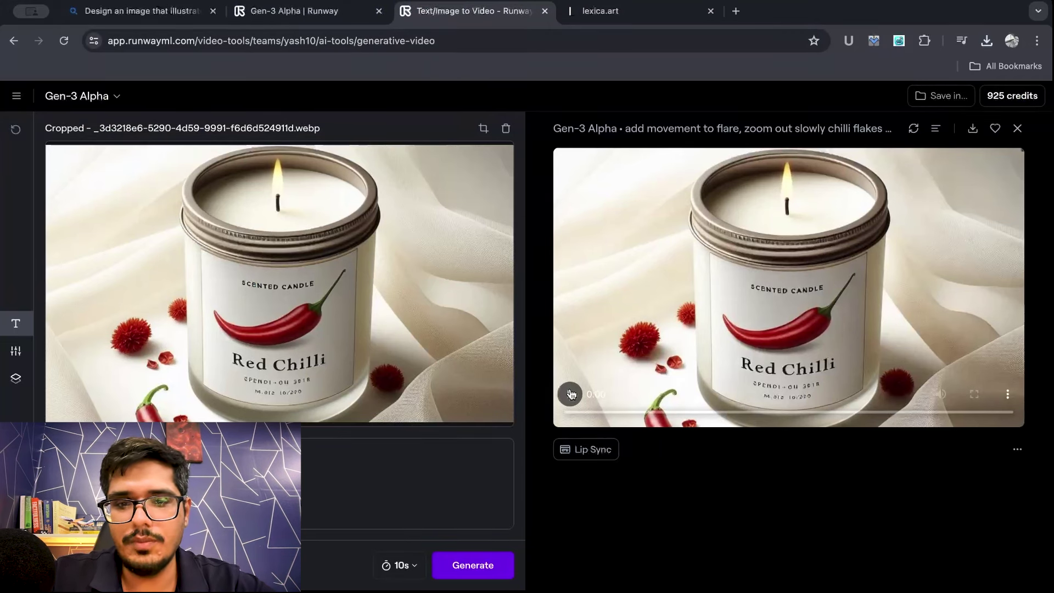
# - Clear the candle start image and replay the generated candle clip from the beginning
pyautogui.click(504, 129)
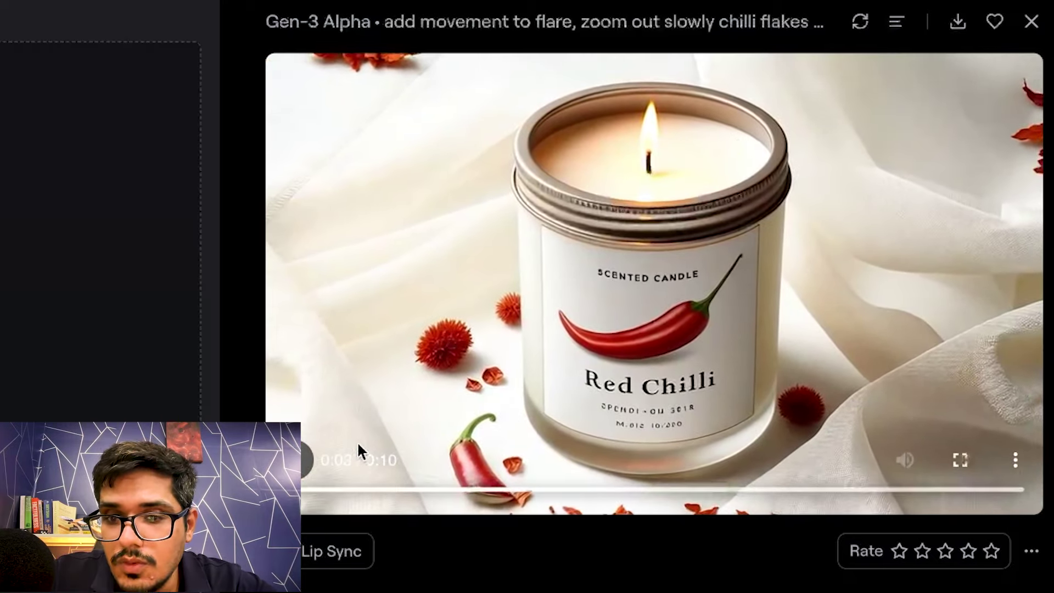
pyautogui.click(364, 490)
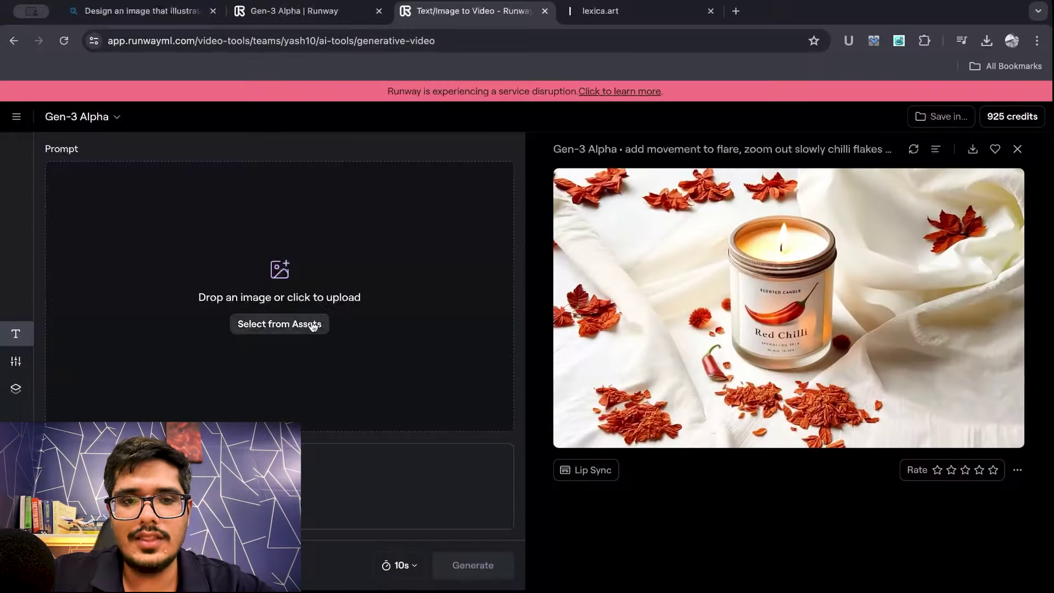
# - Add scary monster.webp from downloads as the start image and crop it
pyautogui.click(313, 322)
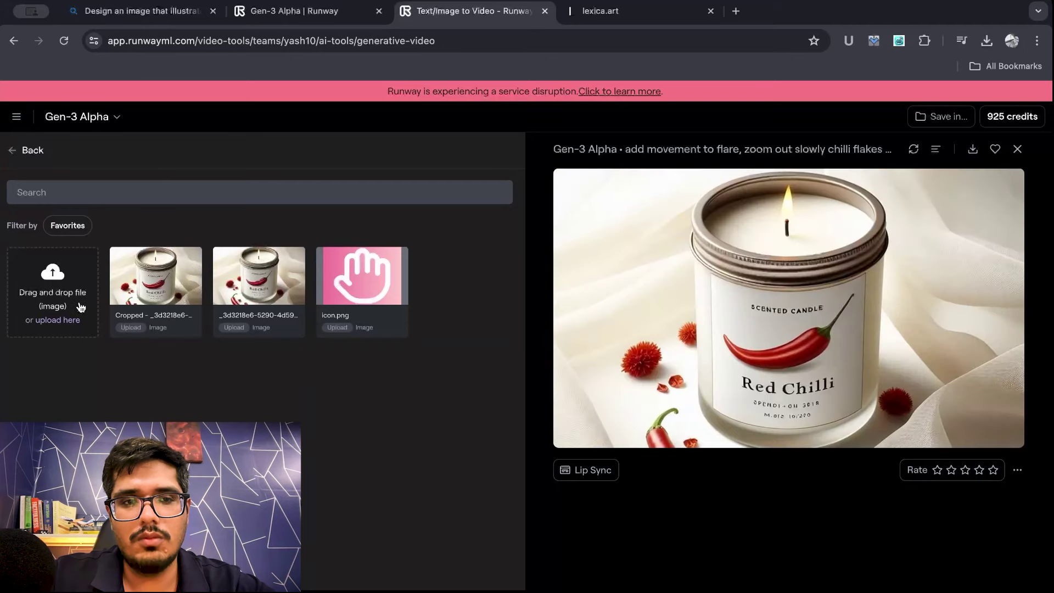
pyautogui.click(988, 42)
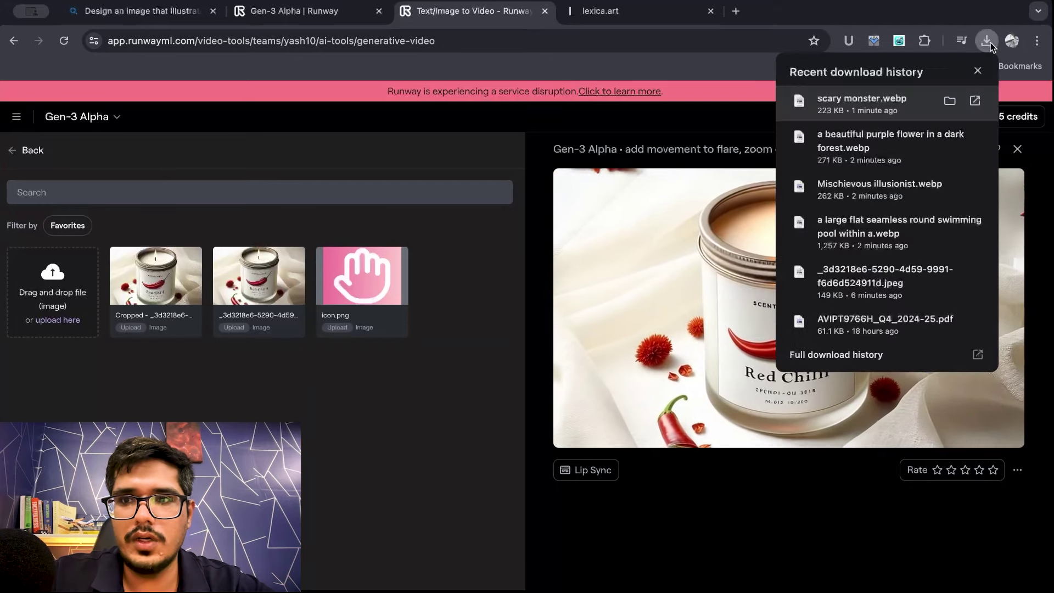
pyautogui.moveTo(889, 103); pyautogui.dragTo(53, 291)
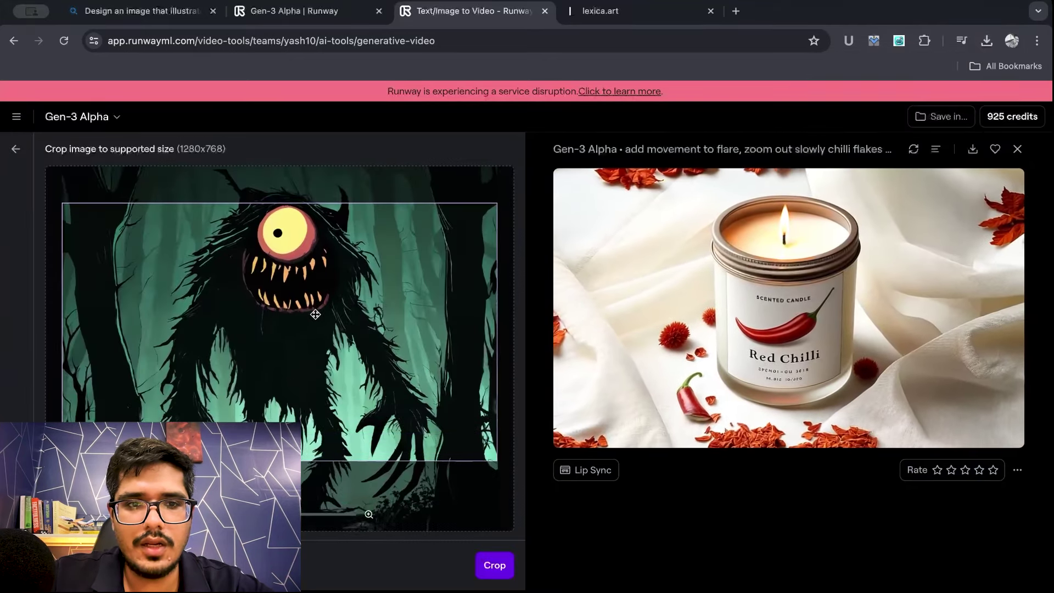
pyautogui.click(491, 564)
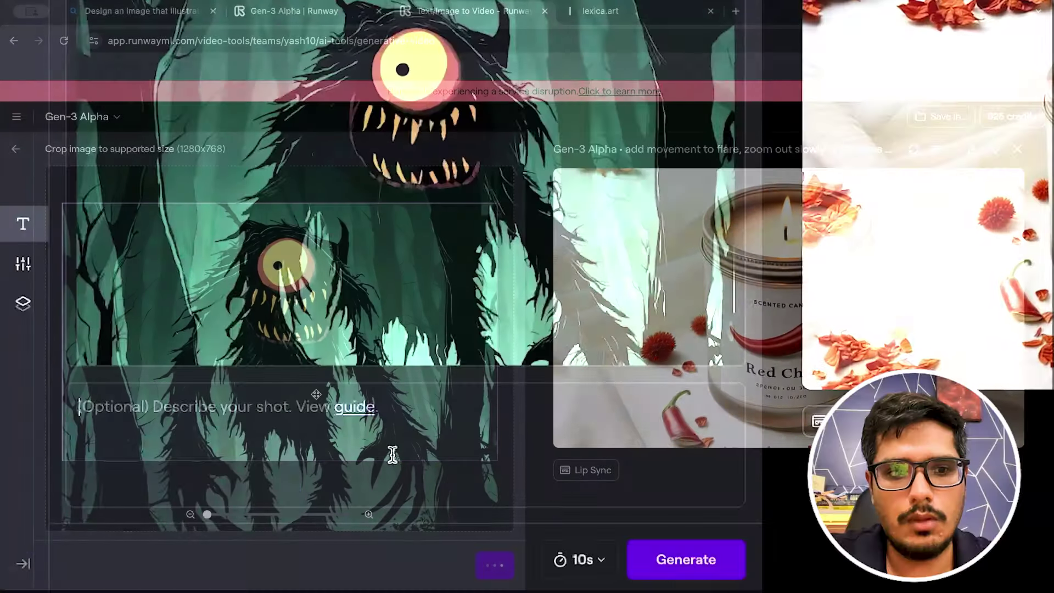
# - Prompt 'monster running through the forest looking for his house' and generate the clip
pyautogui.write('ni')
pyautogui.press('BackSpace')
pyautogui.press('BackSpace')
pyautogui.write('monster running through the for')
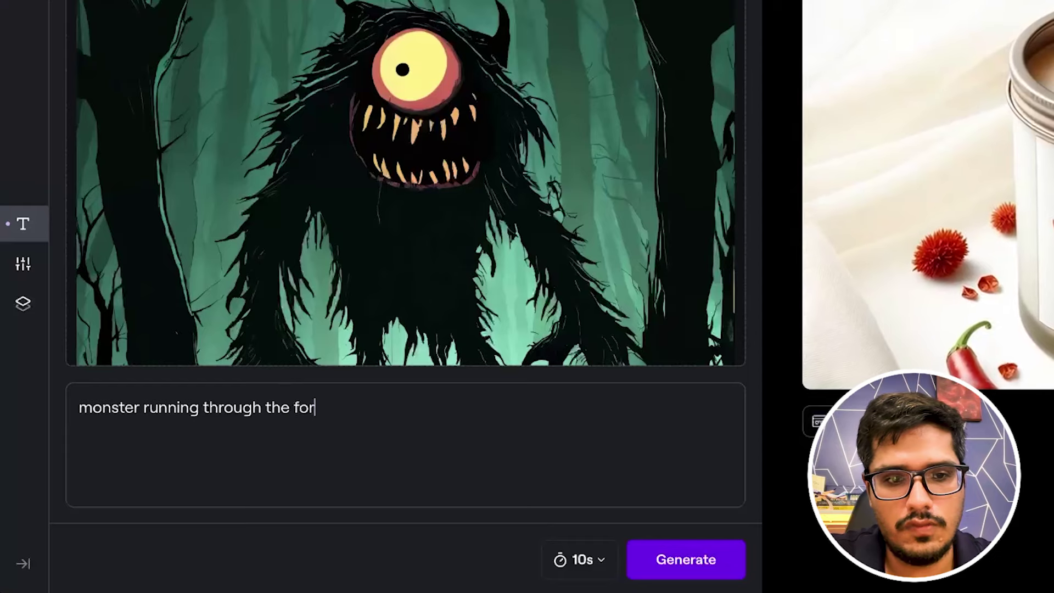
pyautogui.write('est looking for his')
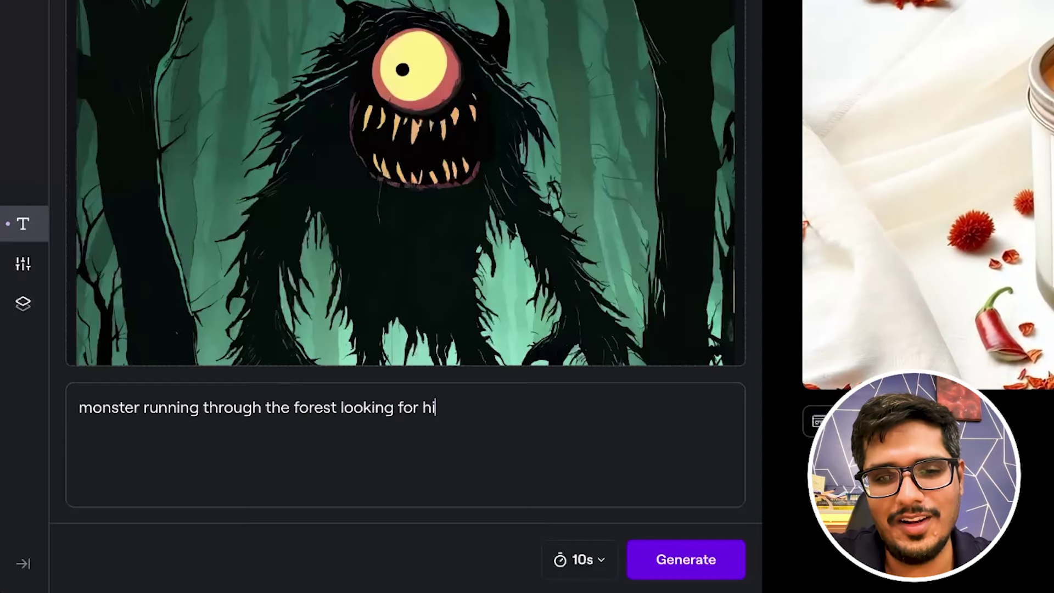
pyautogui.write(' house')
pyautogui.click(701, 570)
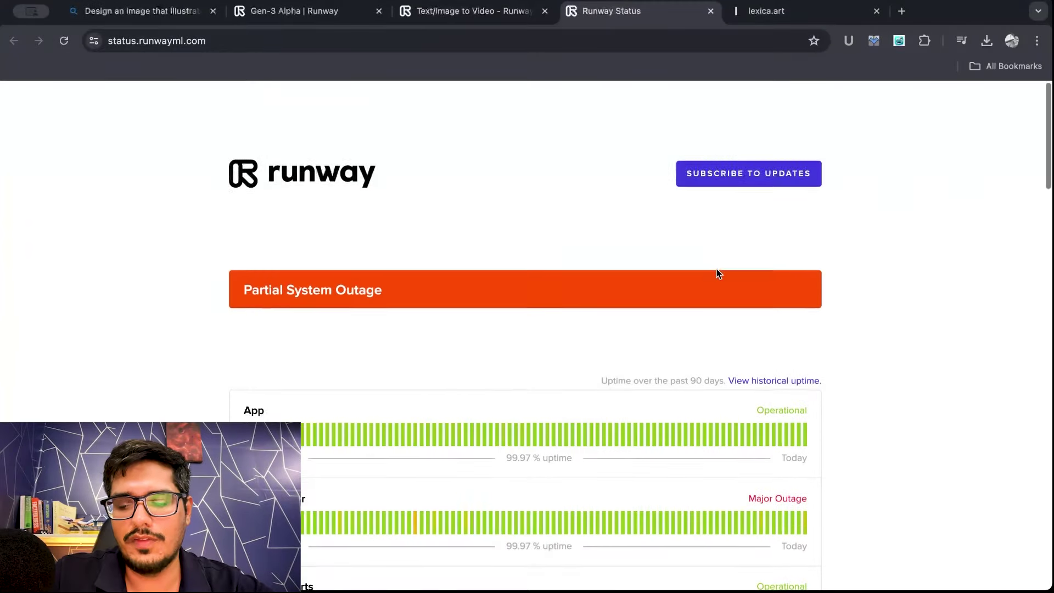
# - Read the Runway Status outage report, check generation progress, and return to the generator
pyautogui.scroll(-3, 717, 270)
pyautogui.moveTo(804, 352)
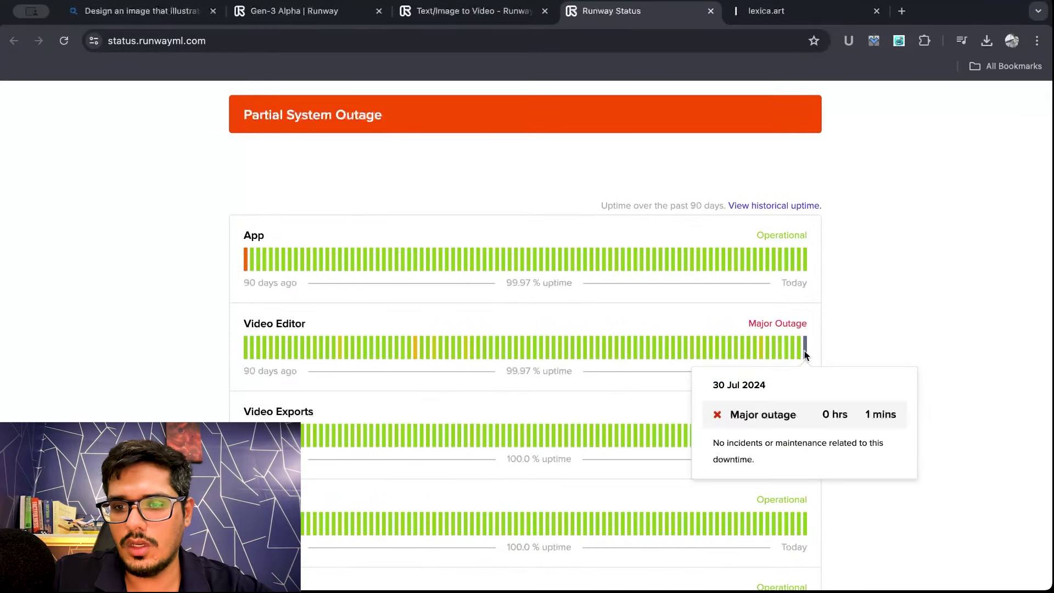
pyautogui.click(454, 16)
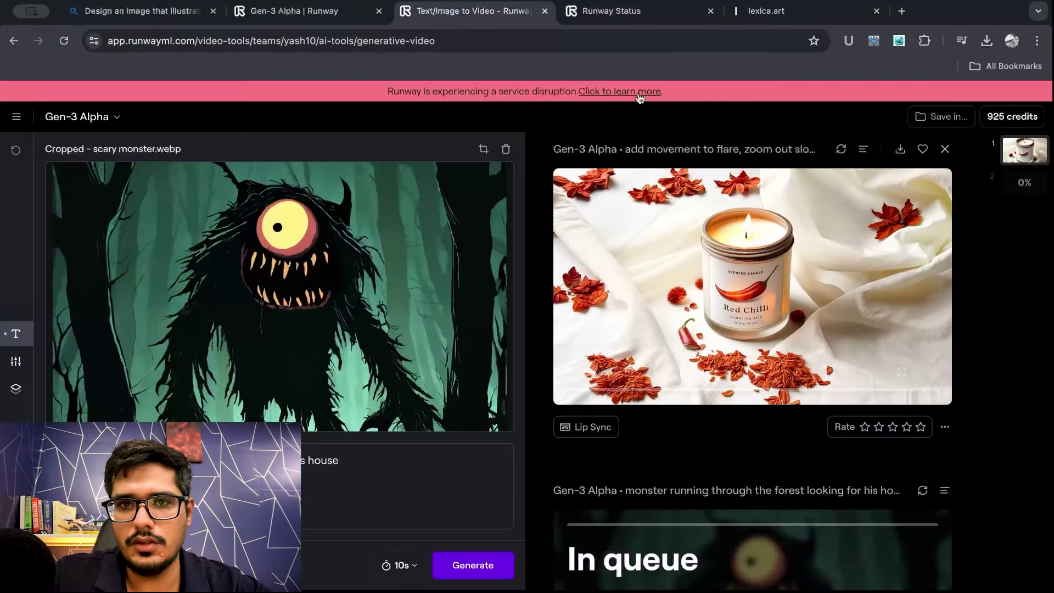
pyautogui.click(611, 15)
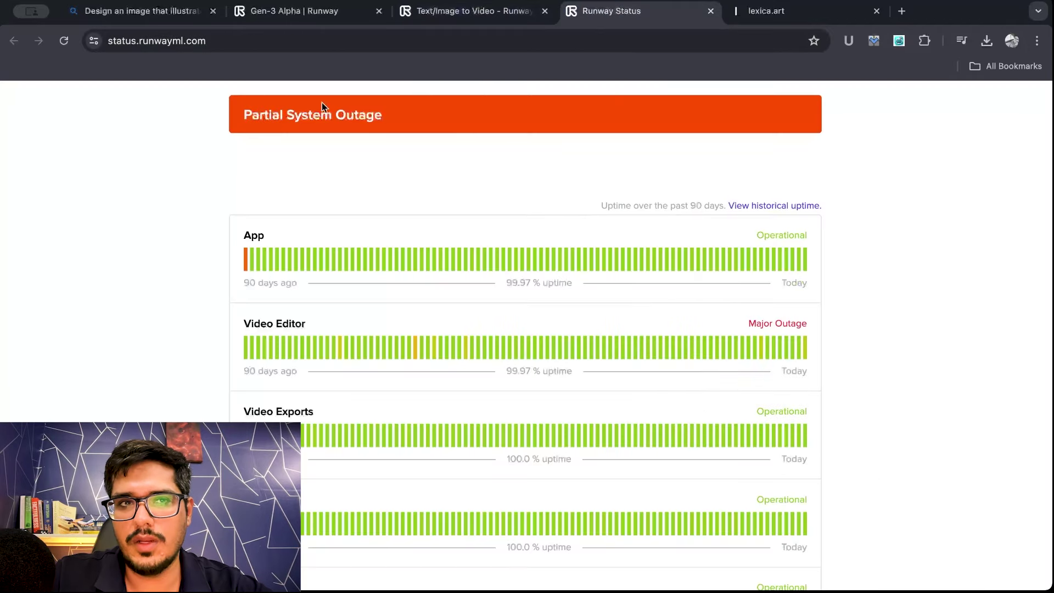
pyautogui.moveTo(805, 350)
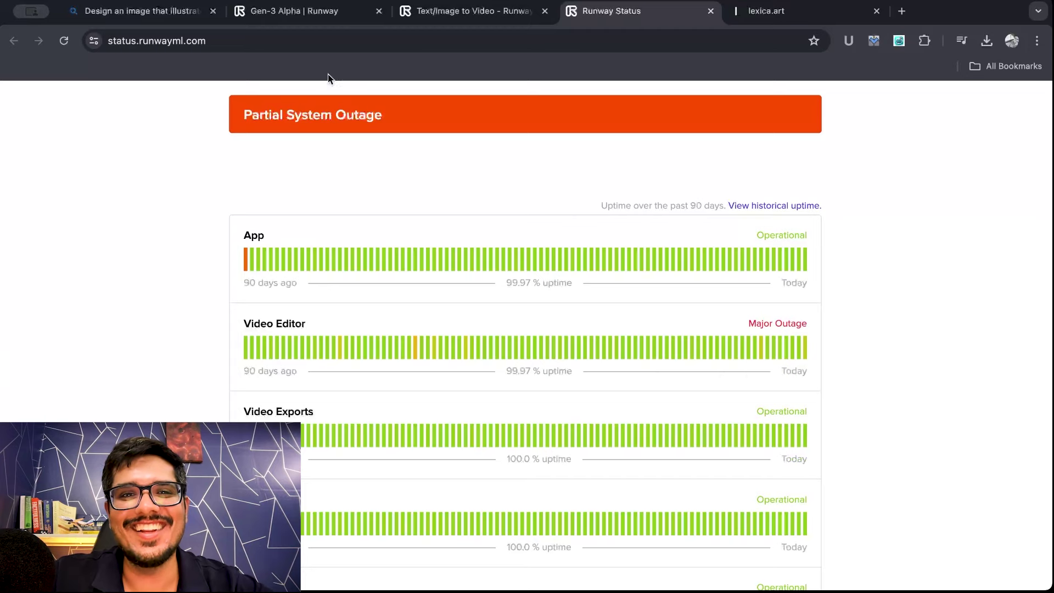
pyautogui.click(428, 14)
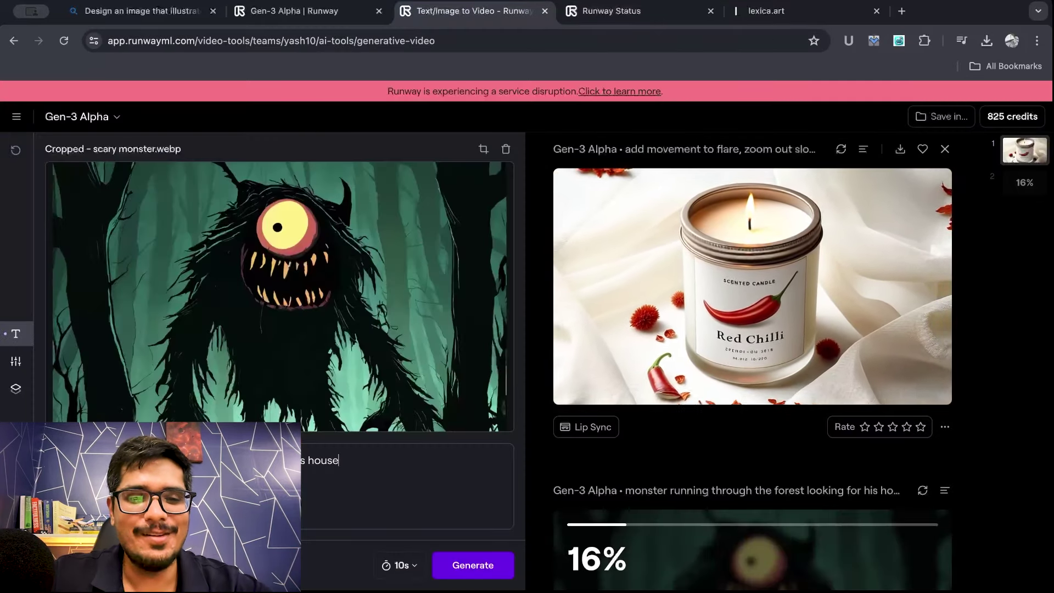
# - Clear the monster prompt and image, then load and crop the purple flower image
pyautogui.hotkey('ctrl', 'a')
pyautogui.press('BackSpace')
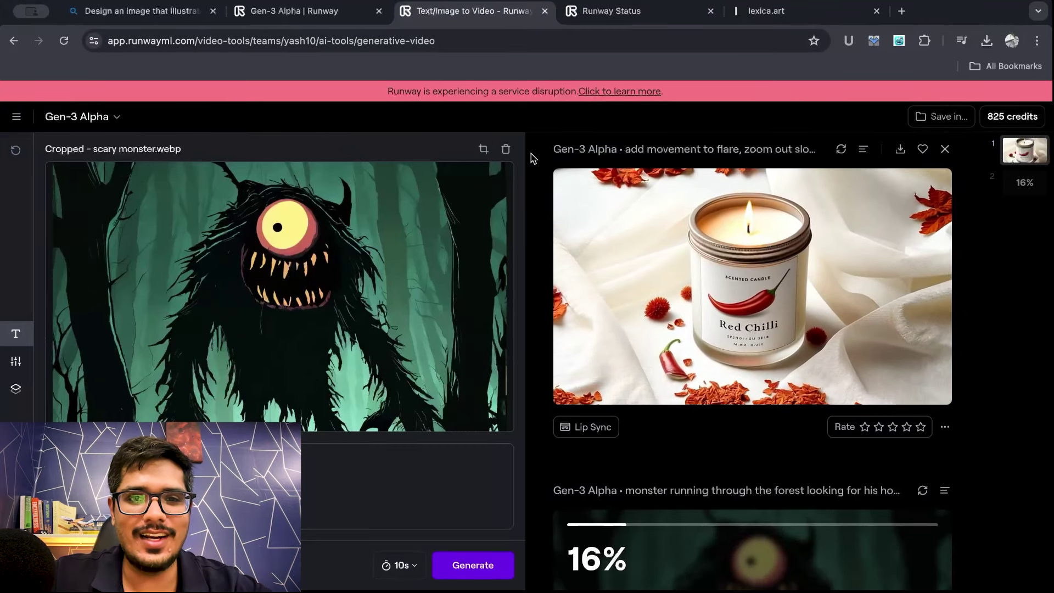
pyautogui.click(506, 149)
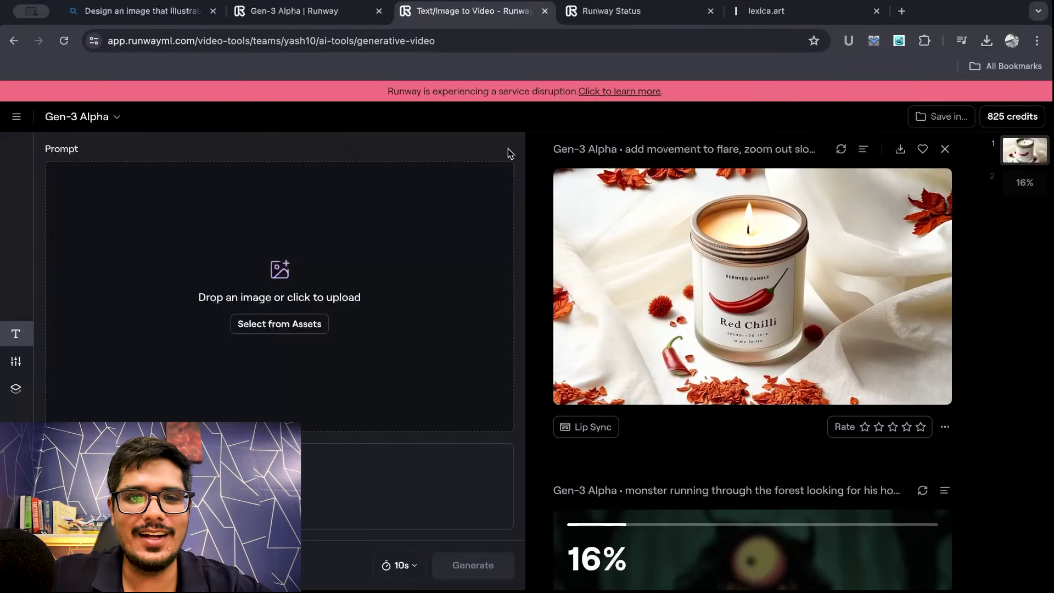
pyautogui.click(274, 324)
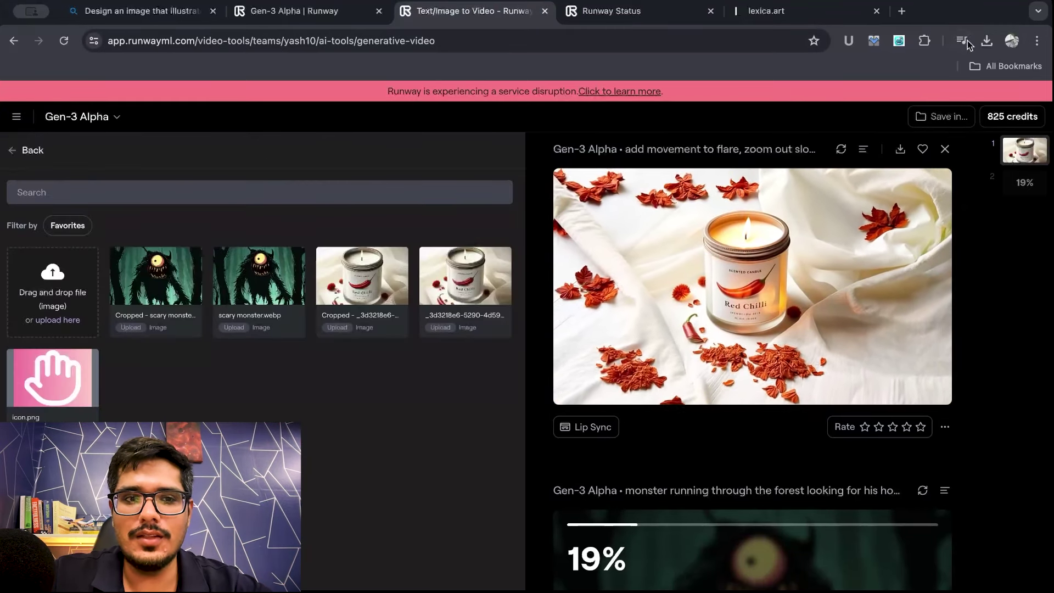
pyautogui.click(987, 40)
pyautogui.moveTo(878, 142); pyautogui.dragTo(52, 291)
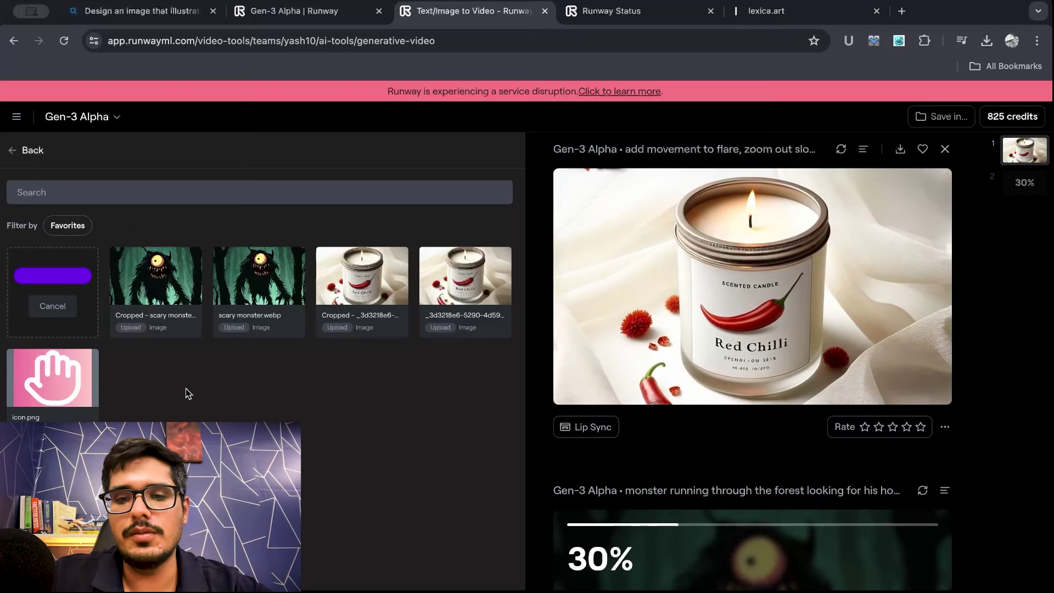
pyautogui.scroll(-3, 686, 489)
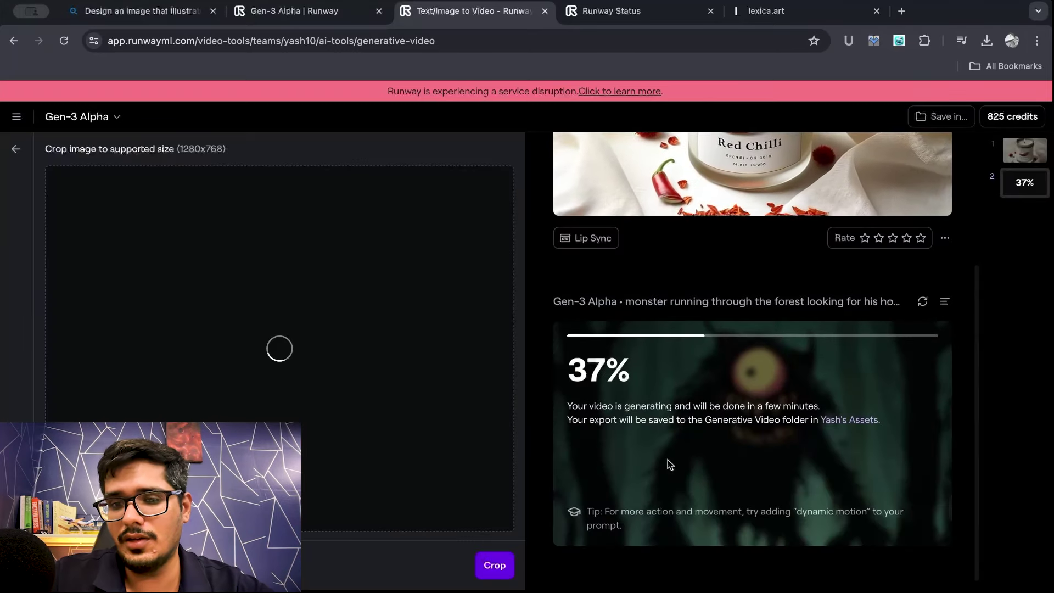
pyautogui.moveTo(380, 329); pyautogui.dragTo(380, 327)
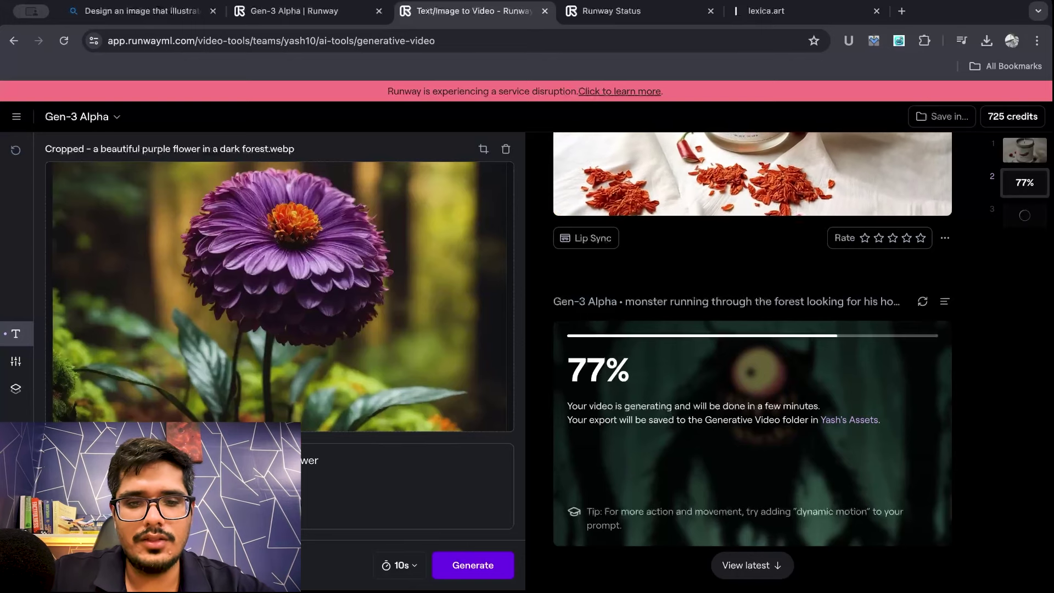
pyautogui.scroll(-5, 634, 363)
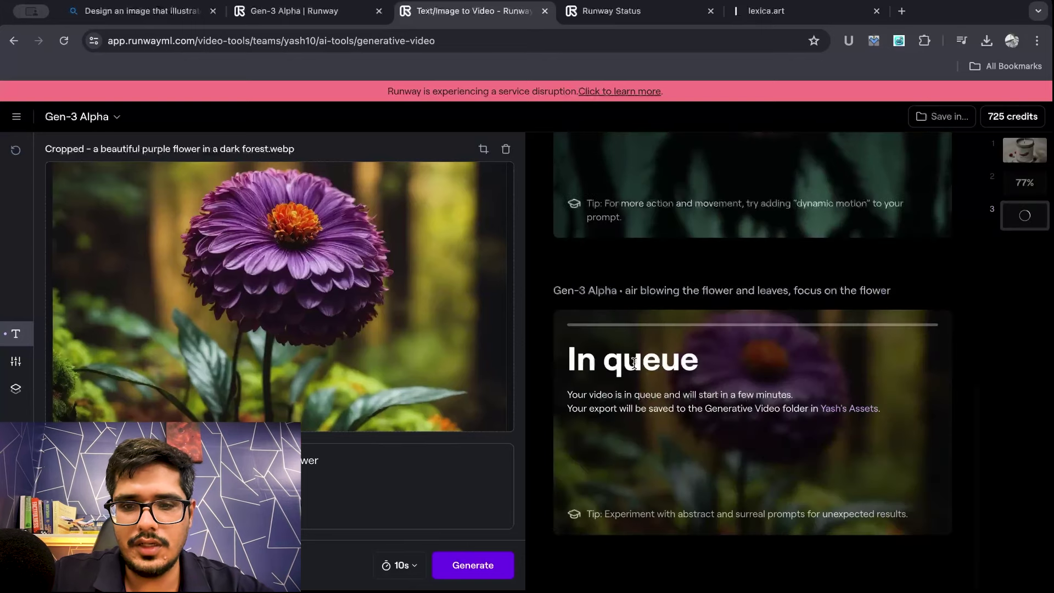
# - Swap in the cropped illusionist image and generate with 'zoom out, animation on the orb, absorbing lightning'
pyautogui.click(504, 152)
pyautogui.click(269, 325)
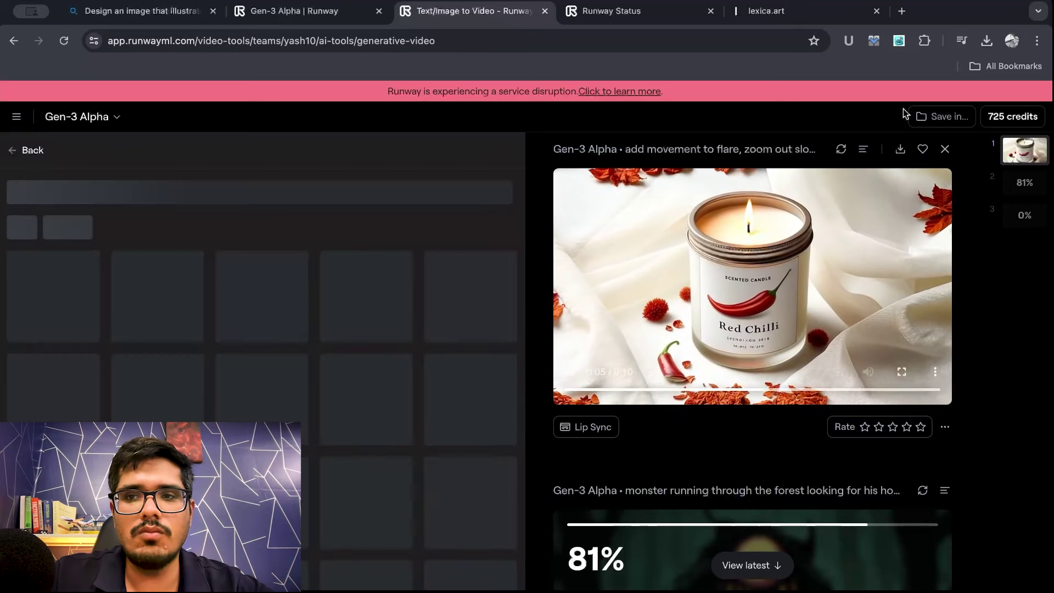
pyautogui.click(986, 41)
pyautogui.moveTo(877, 187); pyautogui.dragTo(47, 296)
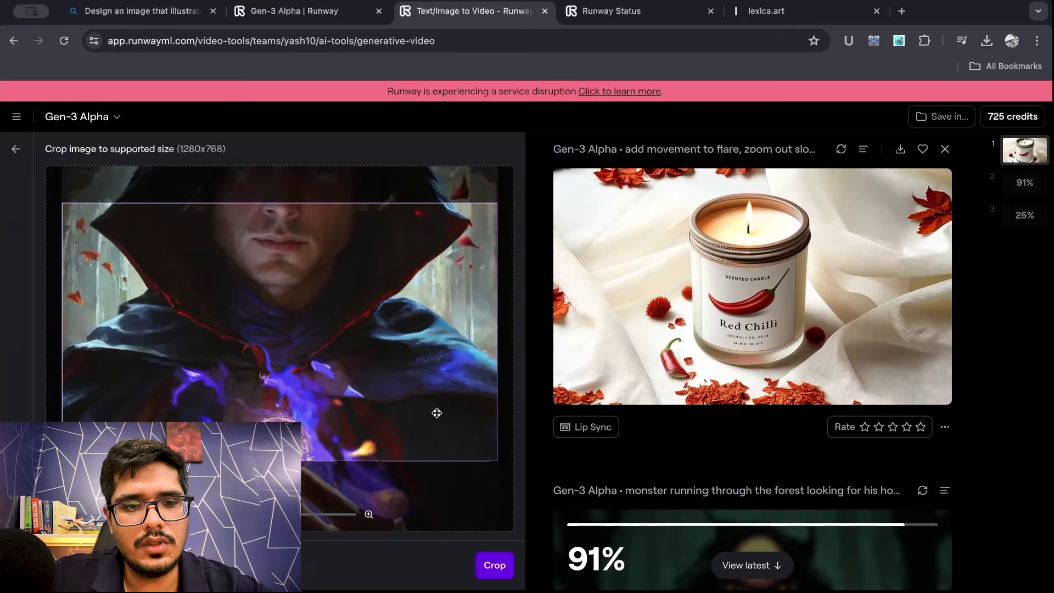
pyautogui.moveTo(434, 412); pyautogui.dragTo(451, 261)
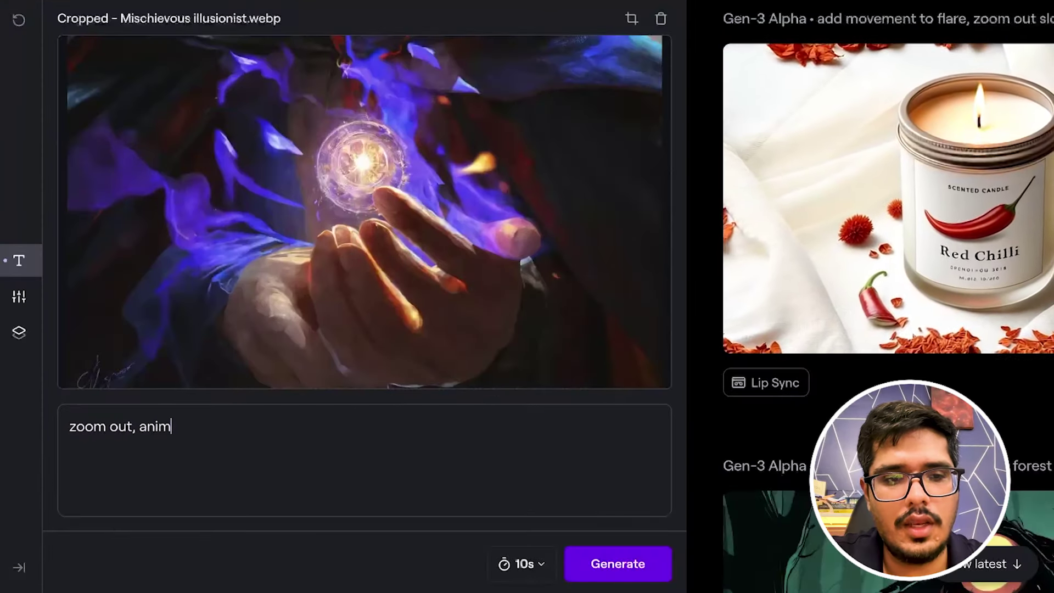
pyautogui.write('he orb, ab')
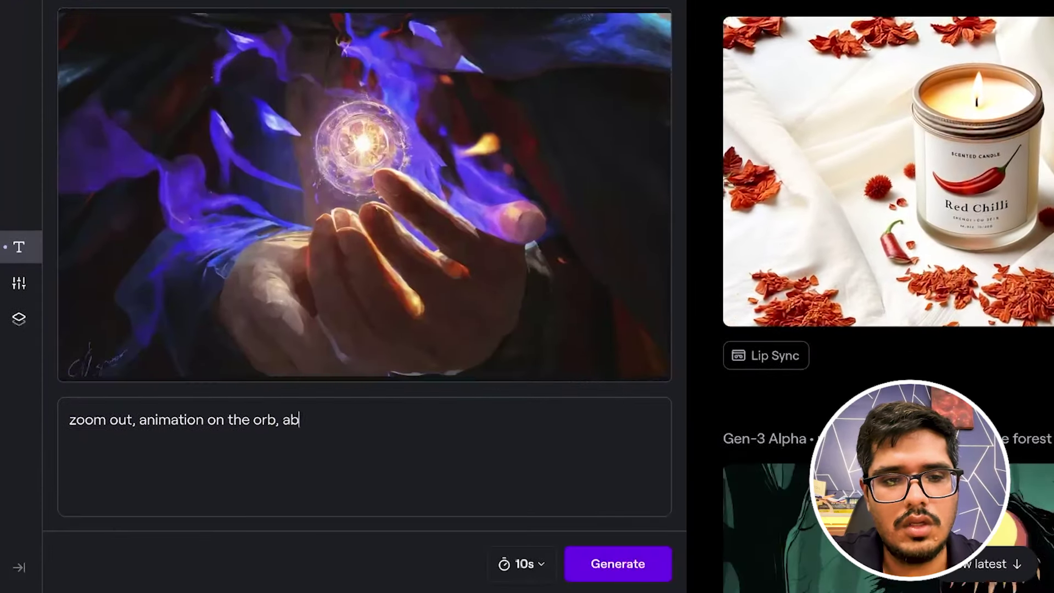
pyautogui.write('sorbing lightning')
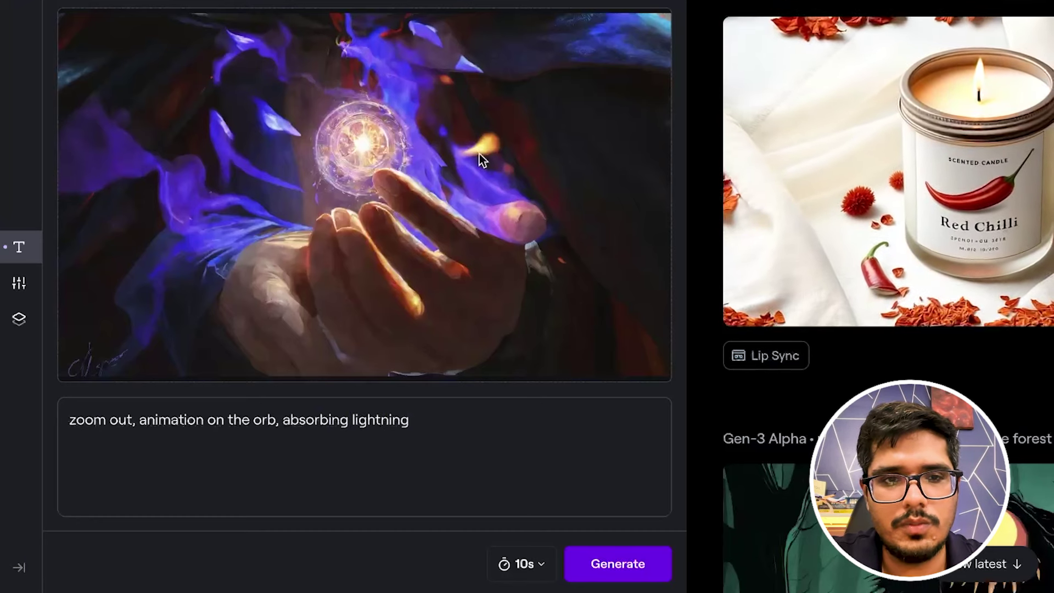
pyautogui.click(602, 567)
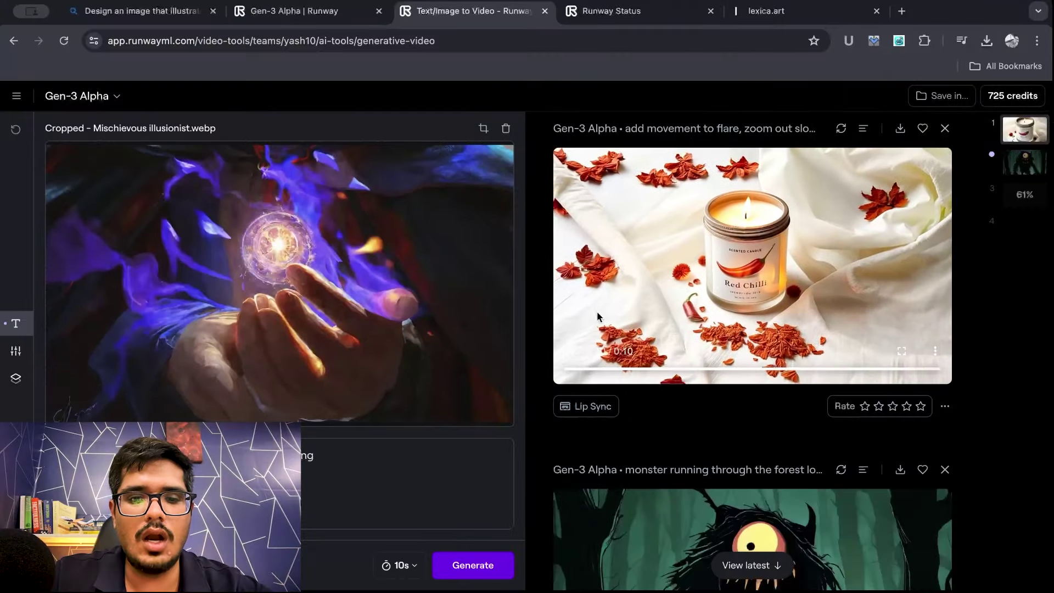
# - Replace the illusionist start frame with the downloaded swimming pool flat .webp image
pyautogui.click(504, 128)
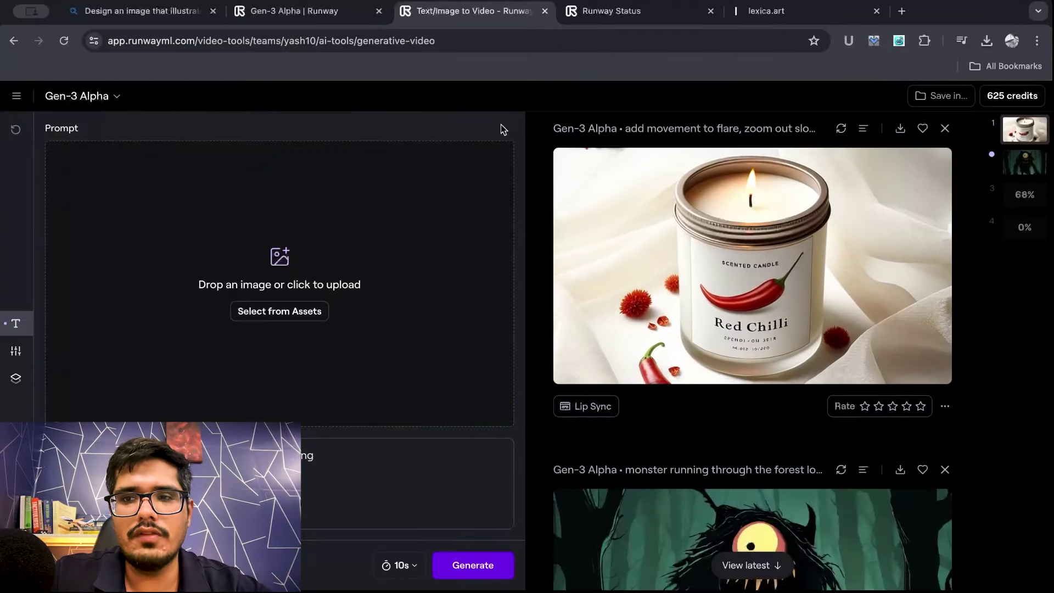
pyautogui.click(279, 310)
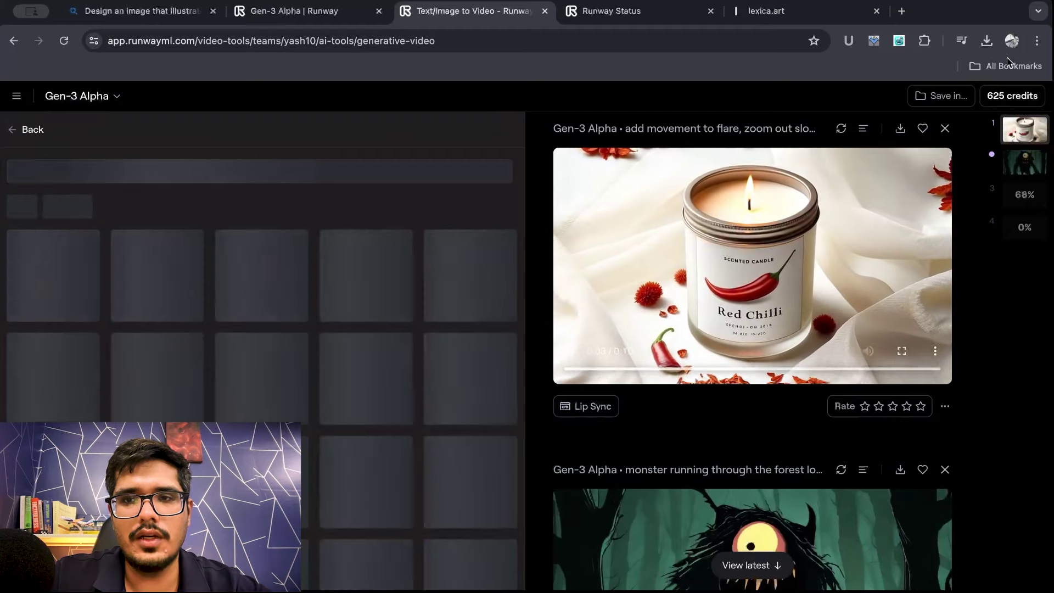
pyautogui.click(987, 41)
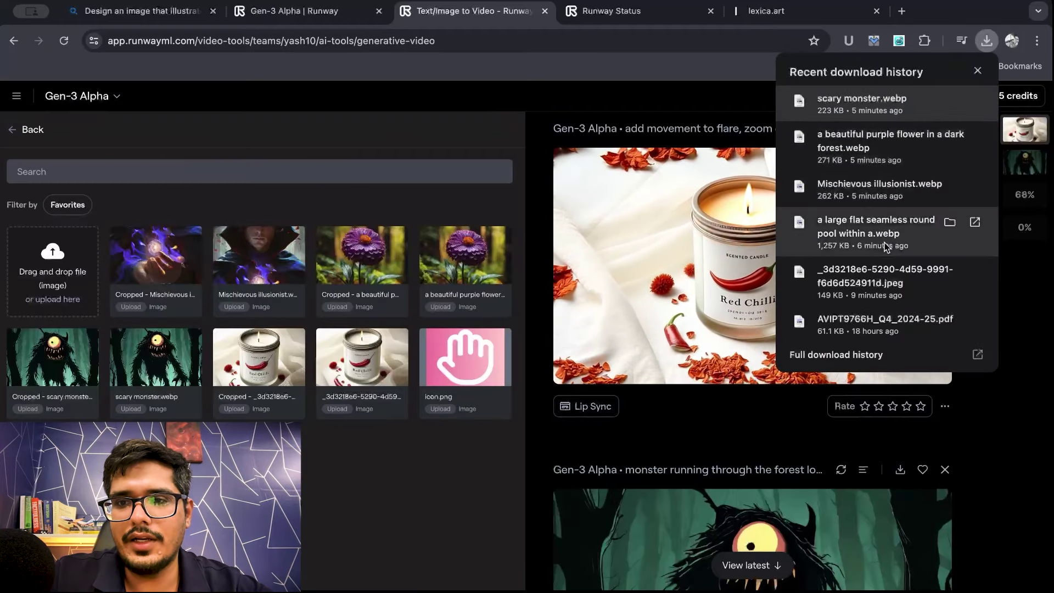
pyautogui.moveTo(49, 302); pyautogui.dragTo(50, 301)
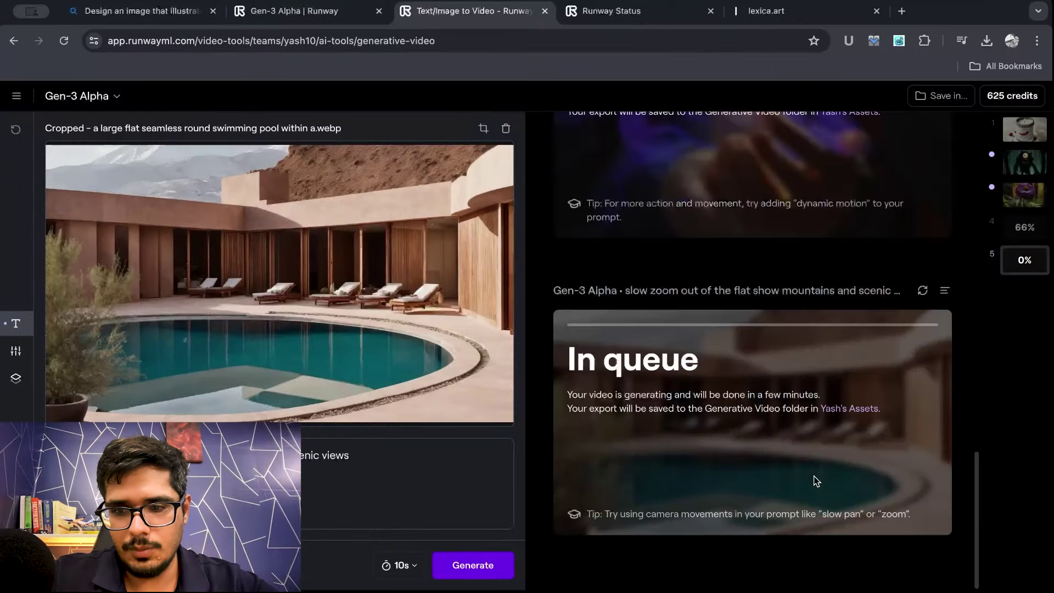
pyautogui.scroll(10, 814, 480)
# - Move through the results feed to the monster-in-the-forest clip and watch it play
pyautogui.scroll(-5, 814, 480)
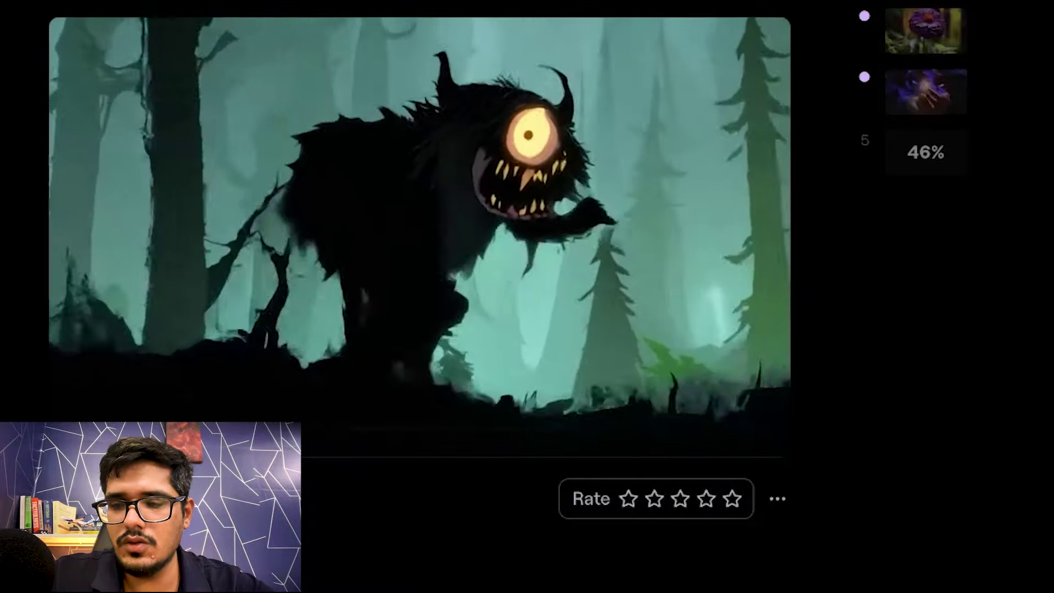
pyautogui.scroll(-2, 418, 247)
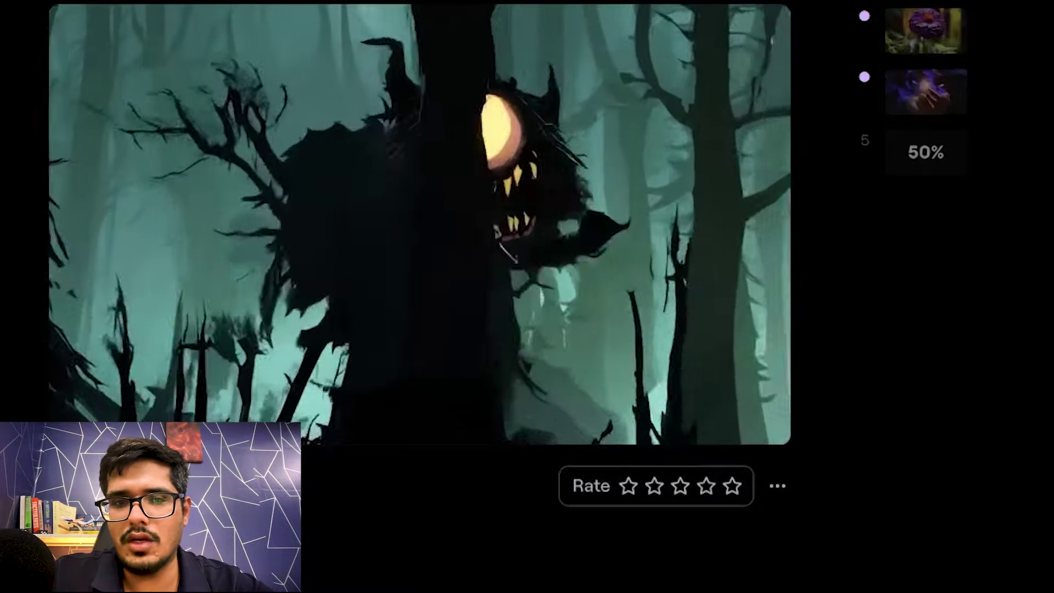
pyautogui.scroll(-4, 338, 263)
pyautogui.scroll(5, 337, 243)
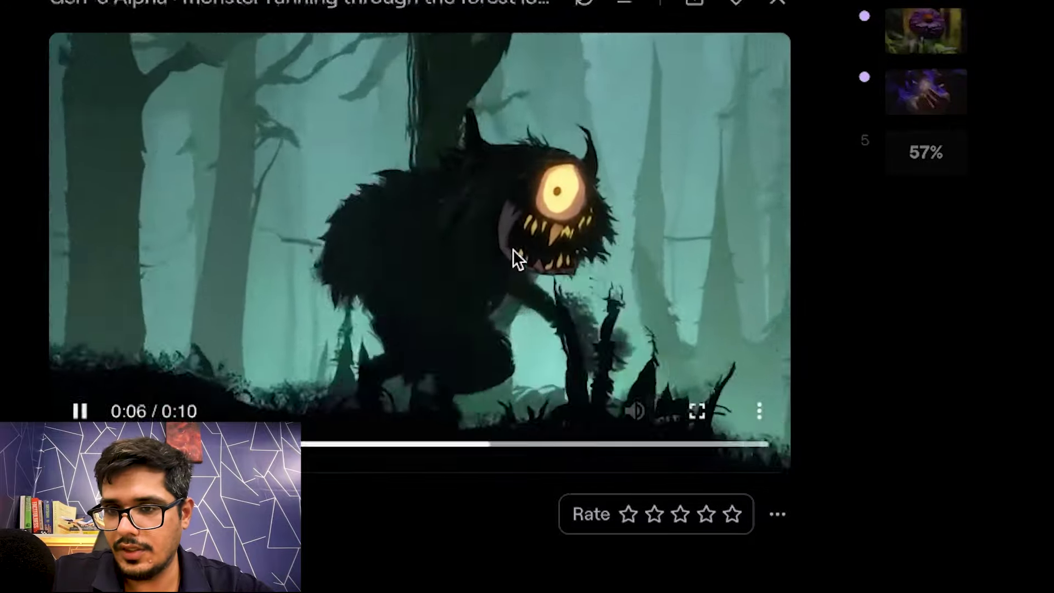
pyautogui.scroll(10, 516, 259)
pyautogui.scroll(-10, 515, 261)
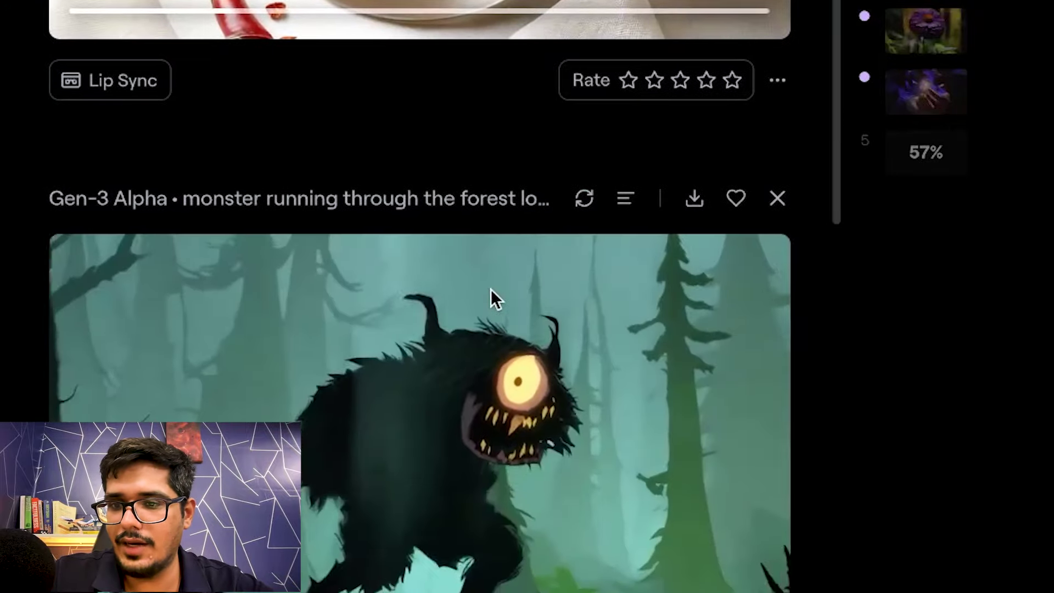
pyautogui.scroll(-1, 491, 289)
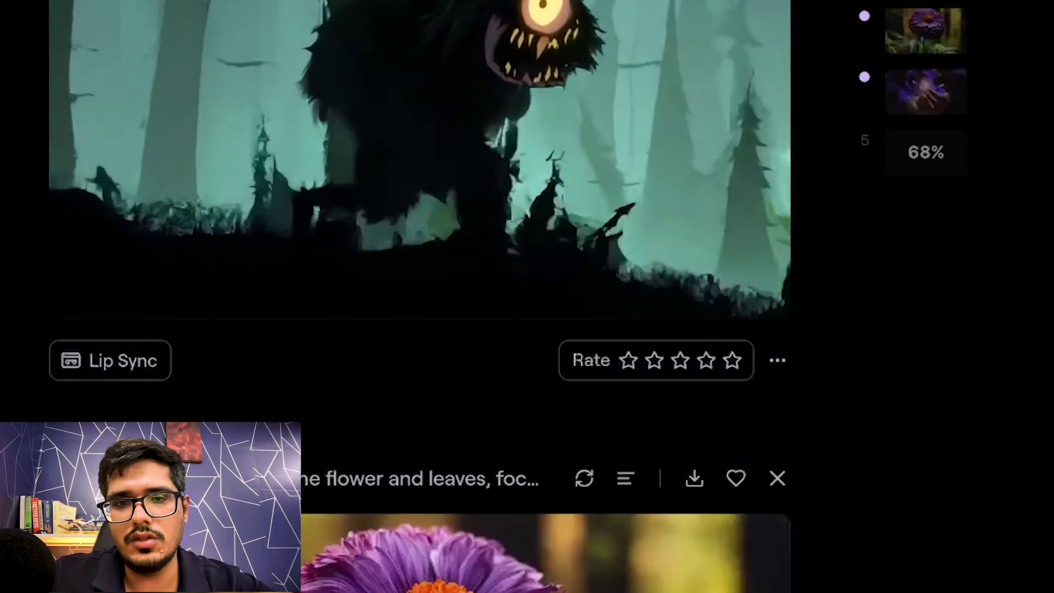
pyautogui.scroll(-7, 302, 255)
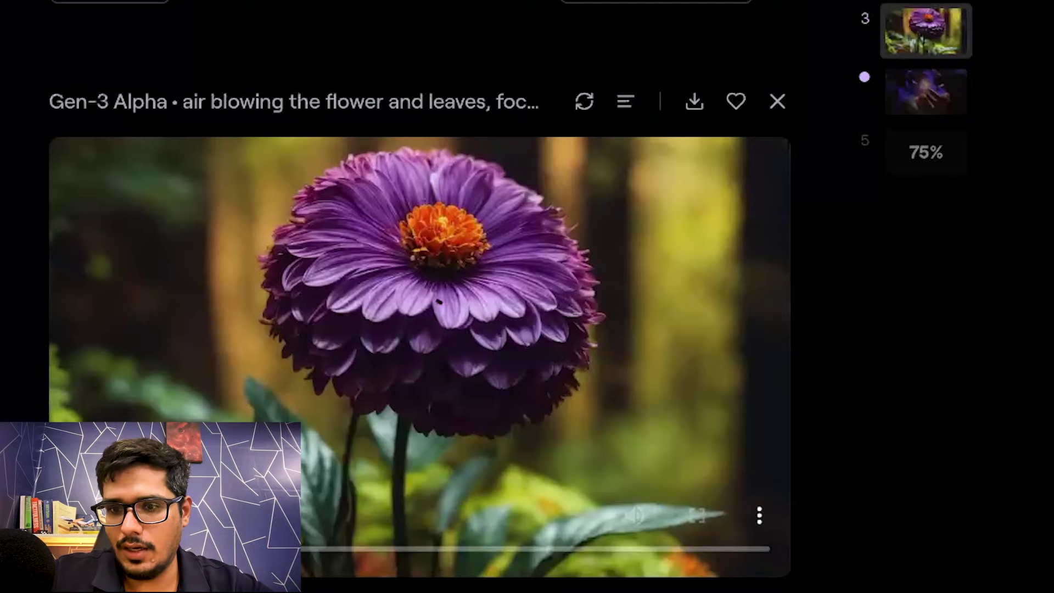
# - Bring up the purple flower and leaves clip and view it full screen
pyautogui.scroll(-1, 419, 329)
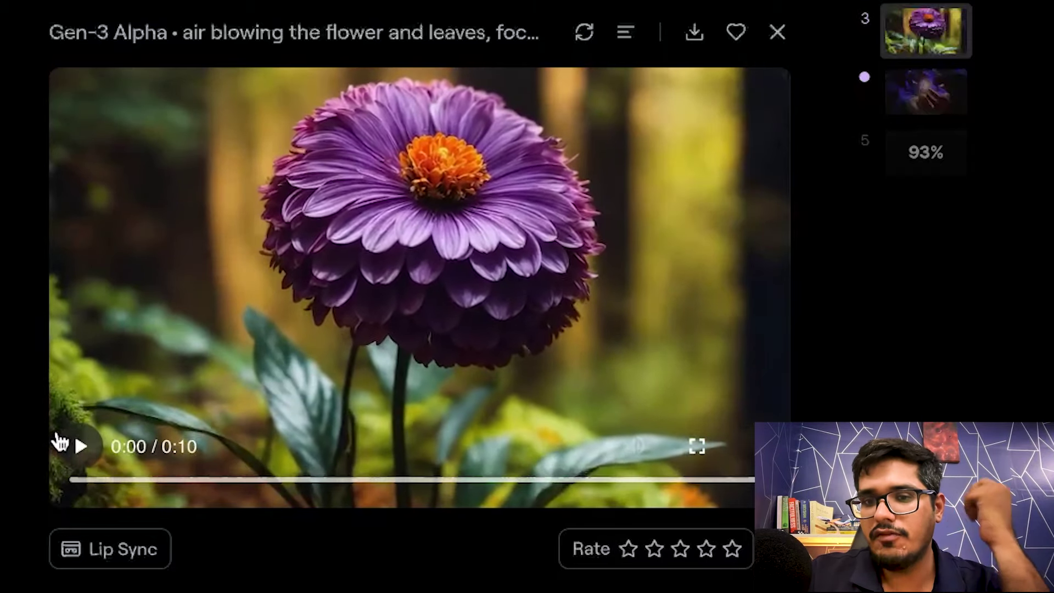
pyautogui.scroll(-1, 101, 405)
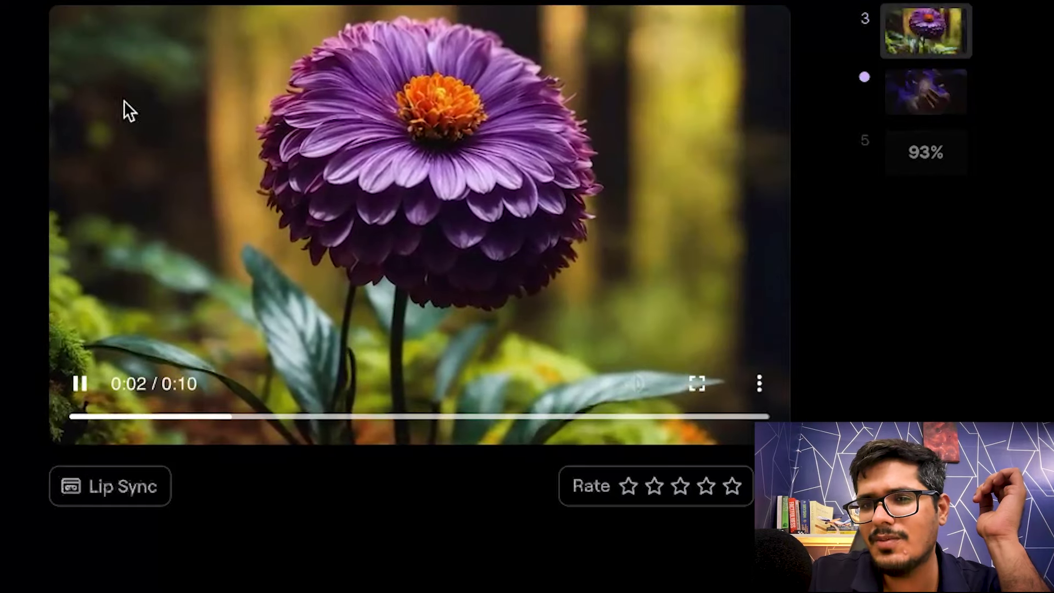
pyautogui.doubleClick(89, 44)
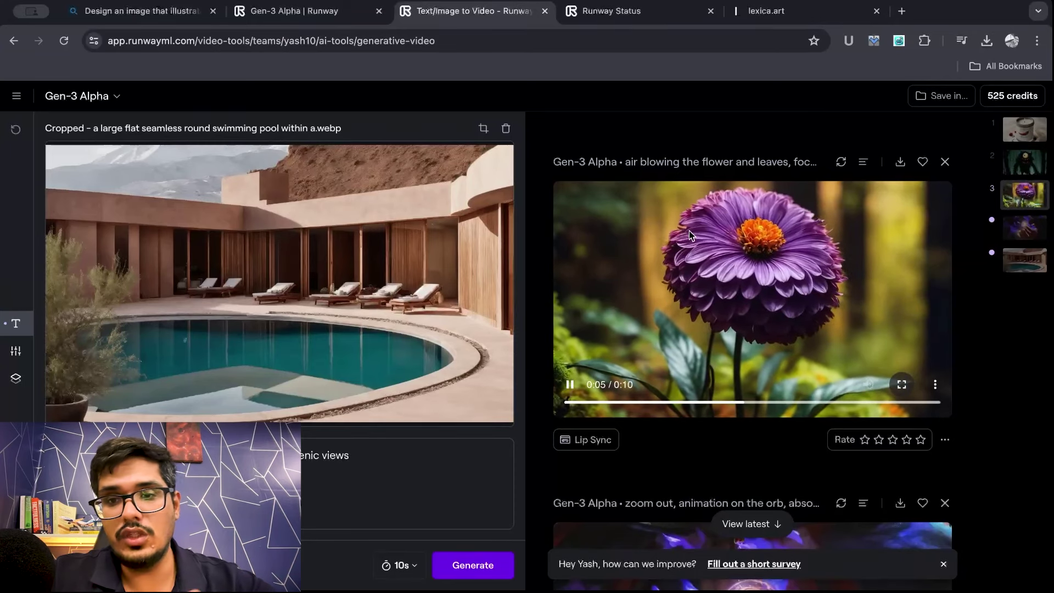
# - Play the mage orb clip from the start to watch its purple lightning
pyautogui.scroll(-5, 747, 288)
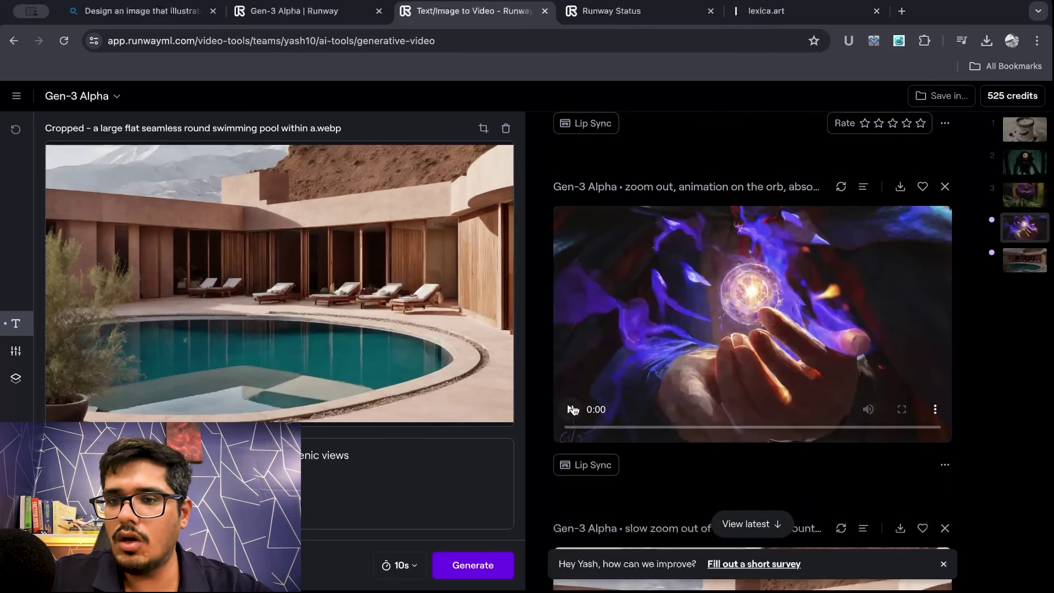
pyautogui.click(571, 409)
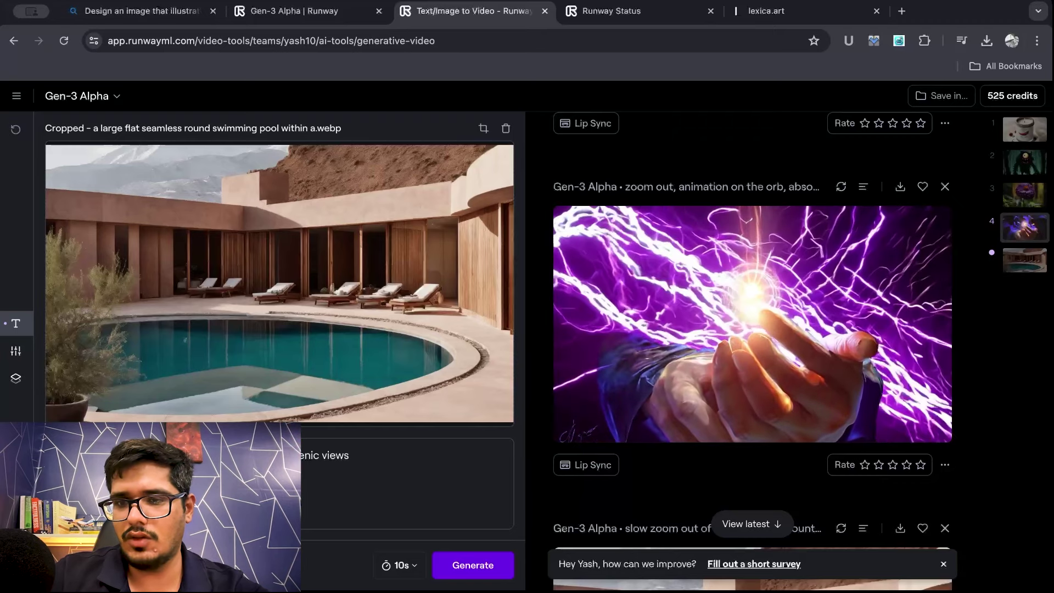
pyautogui.scroll(-5, 573, 469)
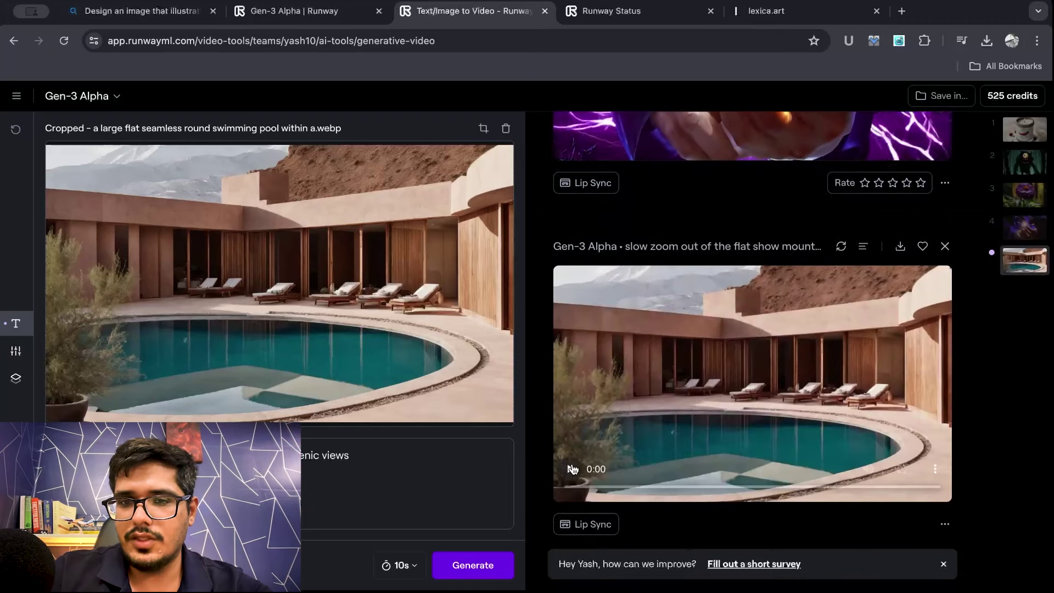
# - Play the poolside slow-zoom-out clip, then return to the top and replay the Red Chilli candle clip
pyautogui.click(571, 469)
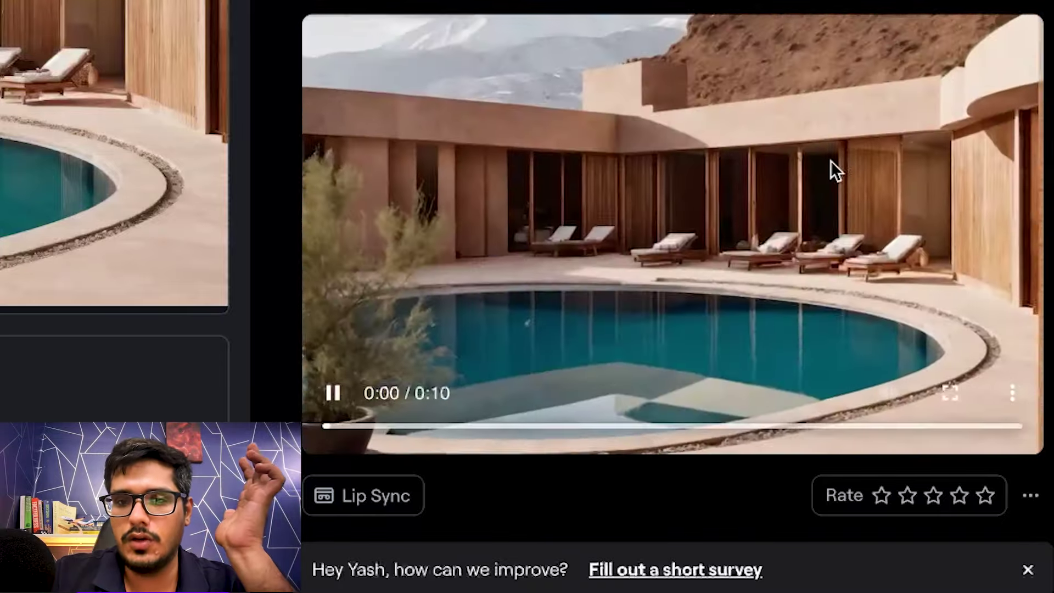
pyautogui.scroll(-20, 831, 160)
pyautogui.scroll(5, 770, 149)
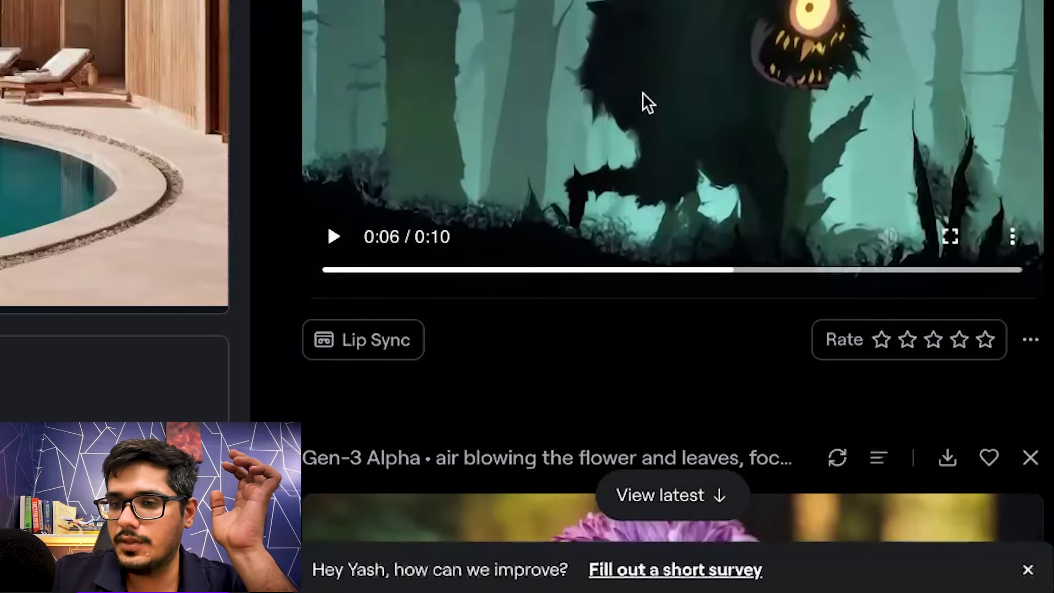
pyautogui.scroll(-9, 692, 165)
pyautogui.scroll(8, 676, 192)
pyautogui.scroll(10, 656, 139)
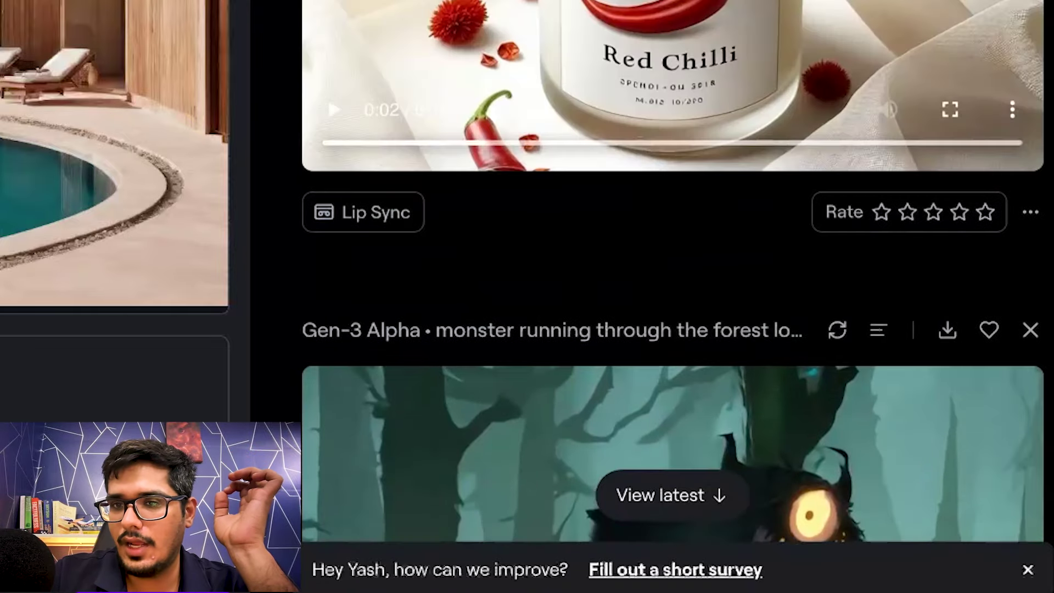
pyautogui.click(332, 109)
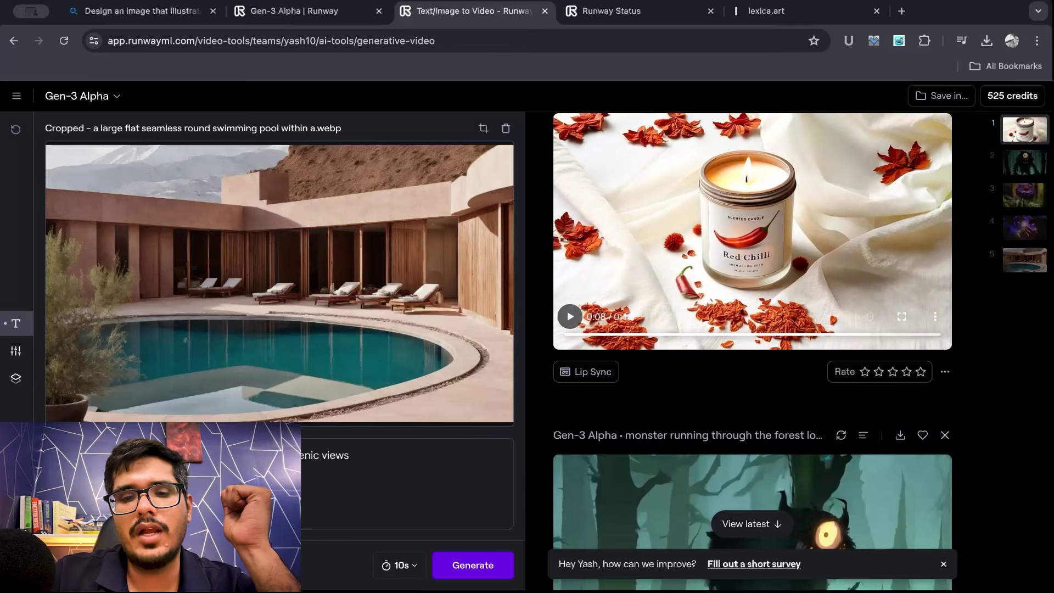
# - Swap in the yt.webp selfie from Assets, prompt 'from young to mid life to cyborg', and generate
pyautogui.click(510, 125)
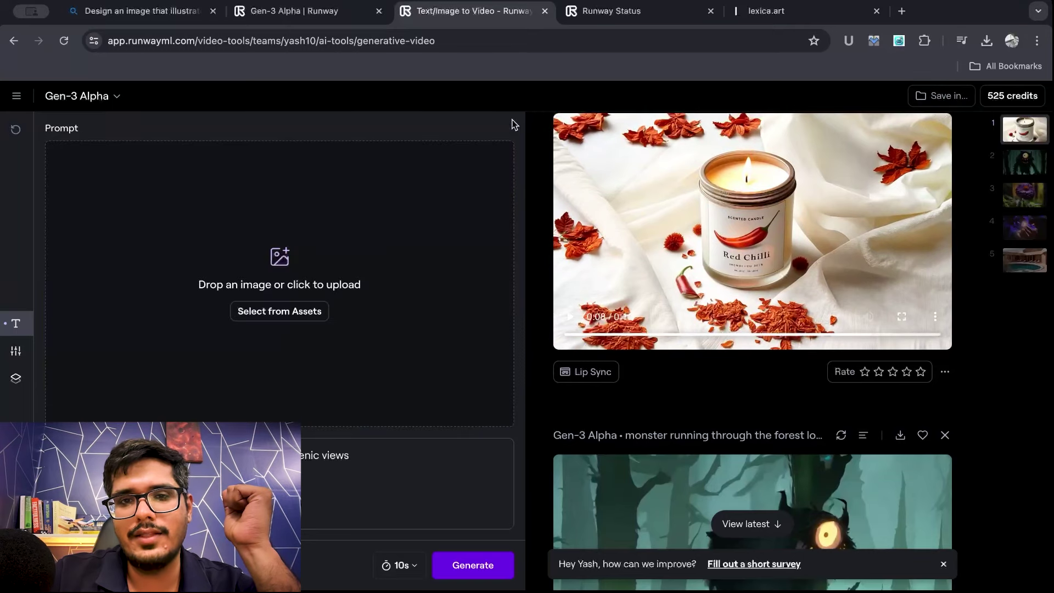
pyautogui.tripleClick(332, 450)
pyautogui.press('BackSpace')
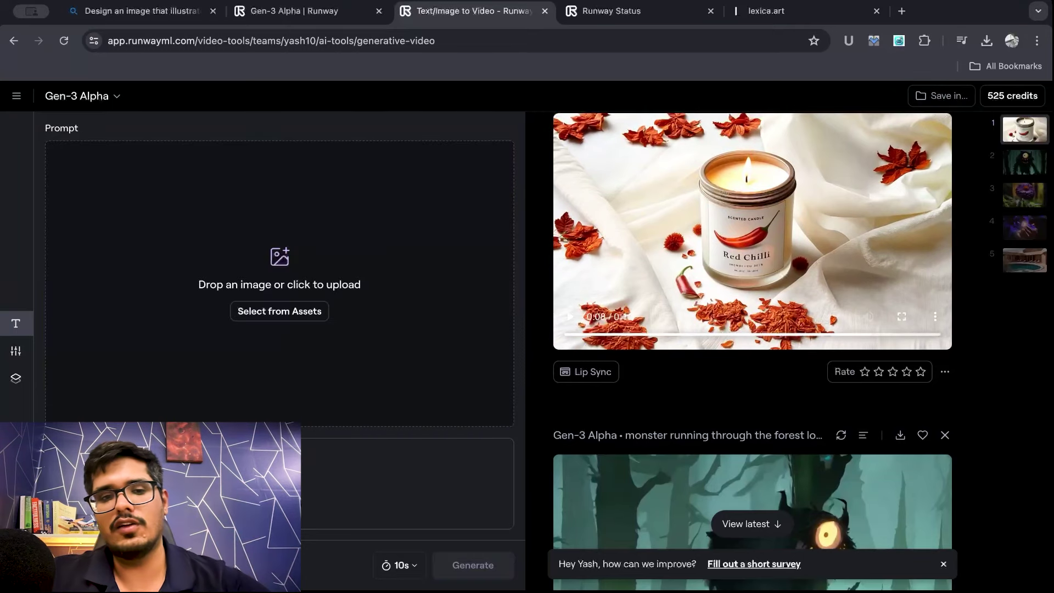
pyautogui.click(294, 312)
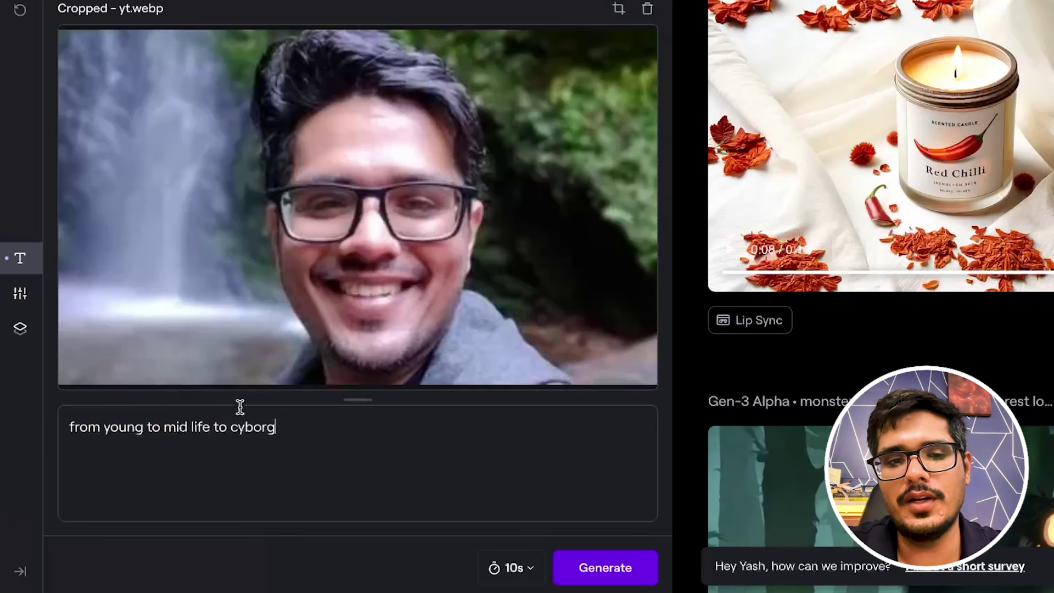
pyautogui.click(599, 569)
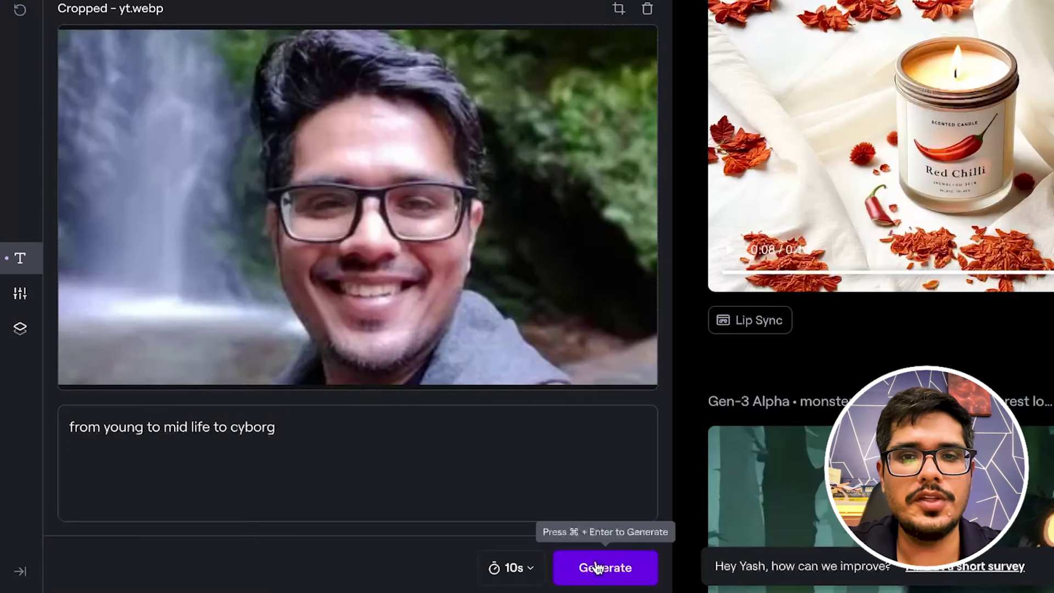
pyautogui.click(597, 567)
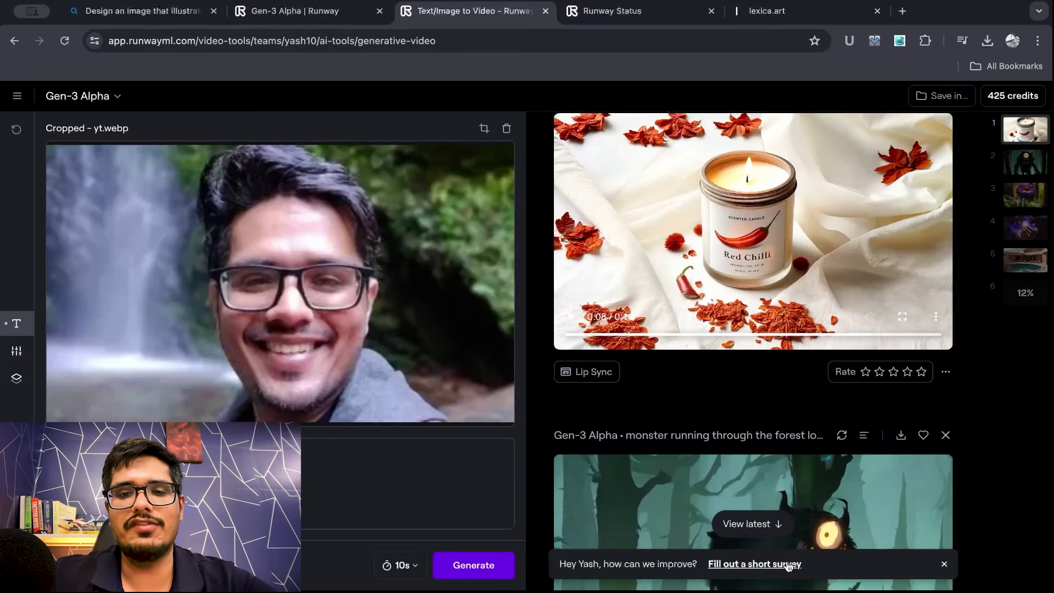
# - Wait at the bottom of the feed until the cyborg selfie clip reaches 100%
pyautogui.scroll(-15, 667, 430)
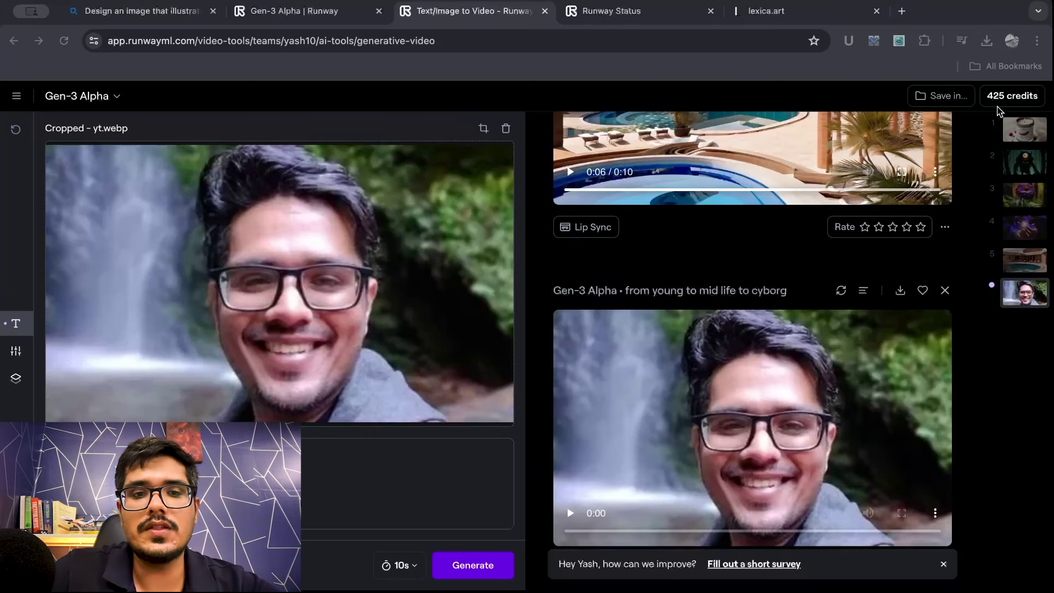
# - Play the 'from young to mid life to cyborg' selfie clip through to the end
pyautogui.click(586, 386)
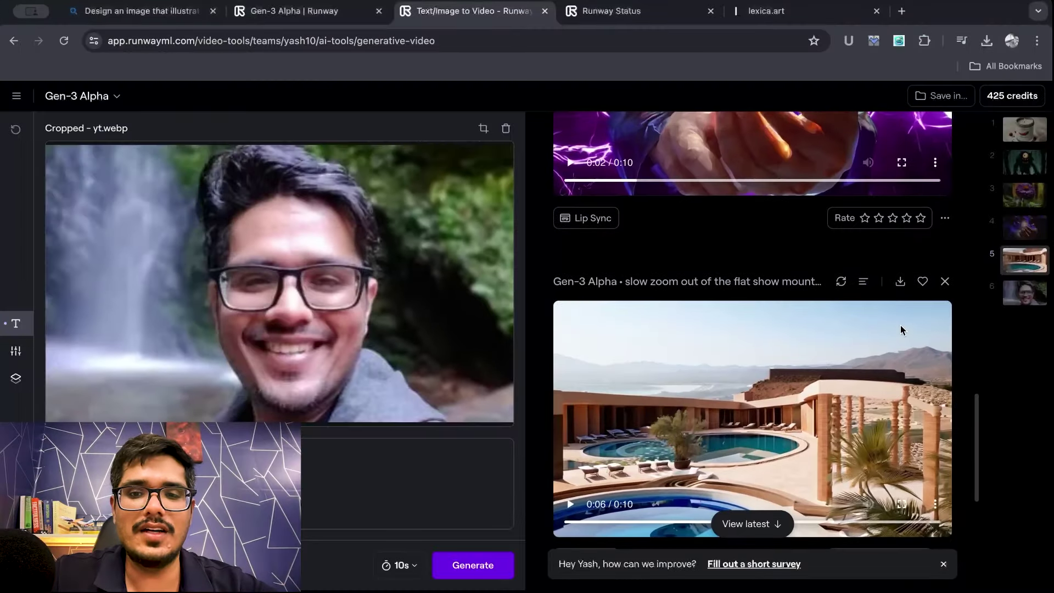
# - Move up the results past the pool, orb and flower clips toward the monster video
pyautogui.scroll(10, 766, 394)
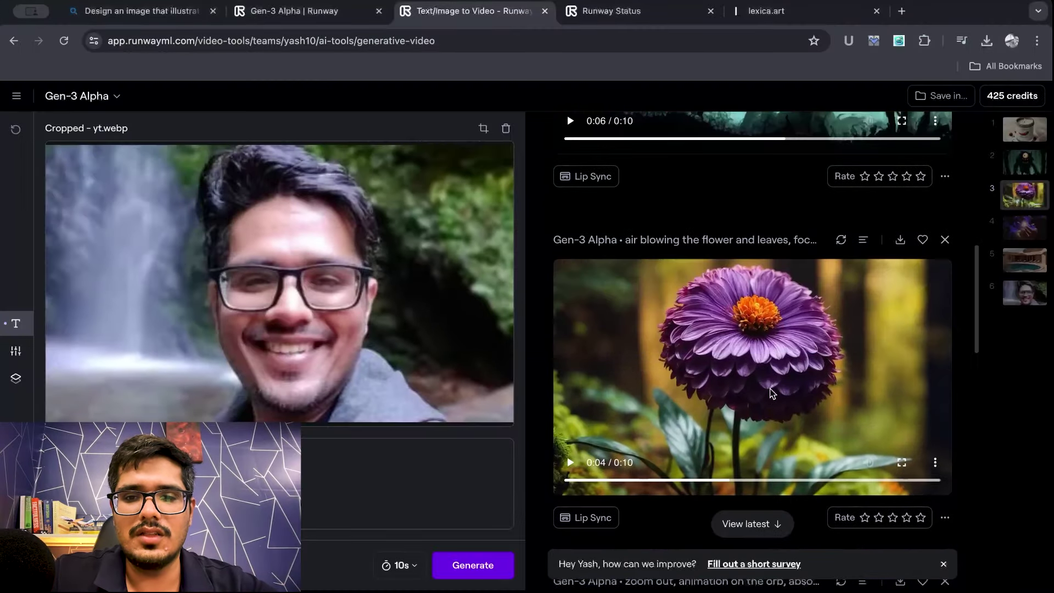
pyautogui.scroll(4, 770, 393)
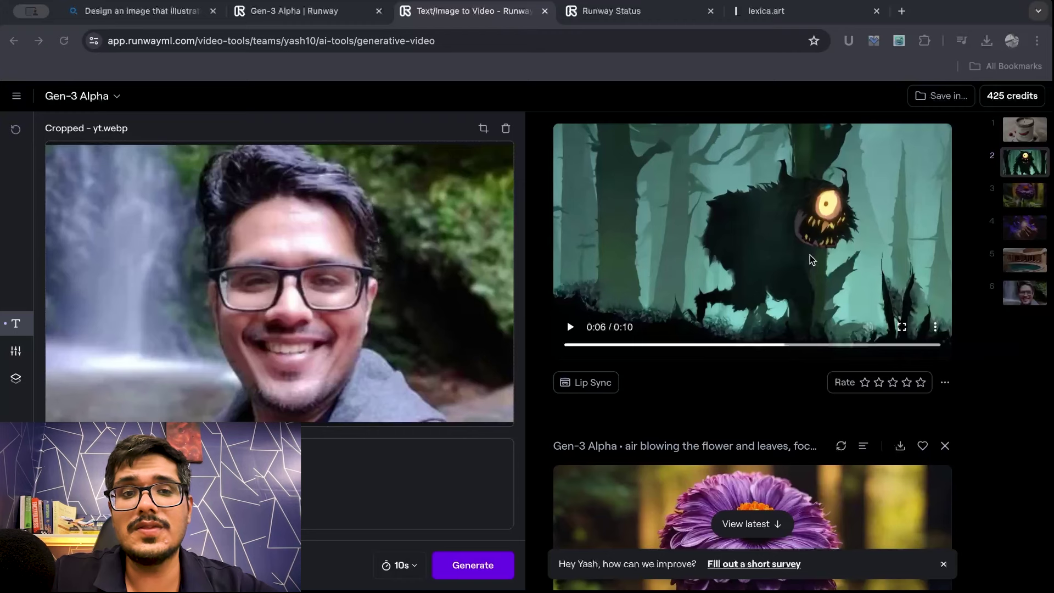